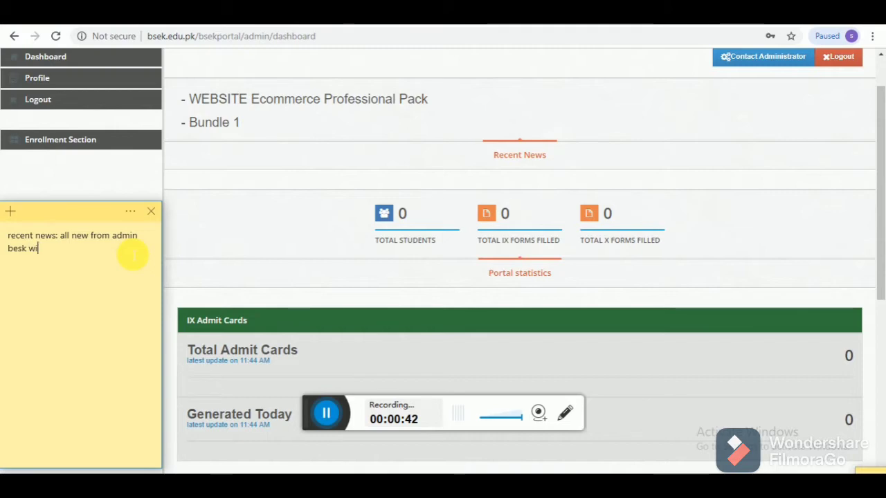
Step: Finish the sticky note's recent news sentence so it ends "will be available on recent news."
{"action": "type", "text": "ll be av"}
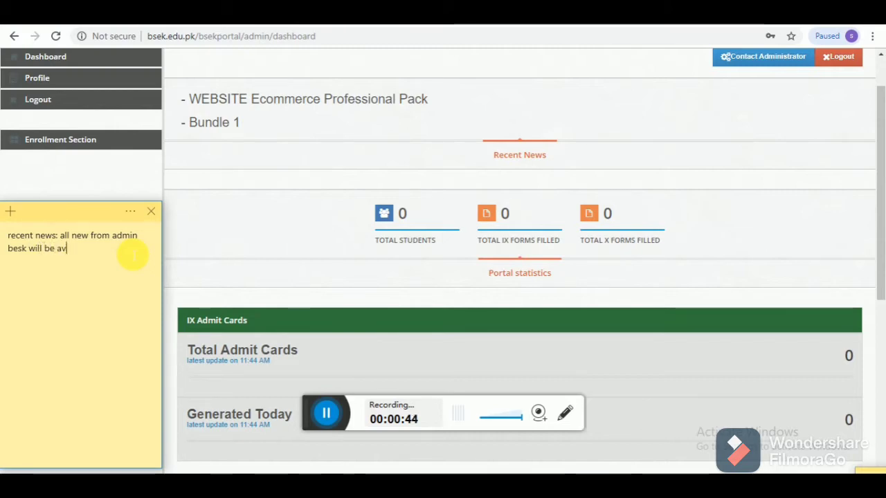
{"action": "type", "text": "ailable o"}
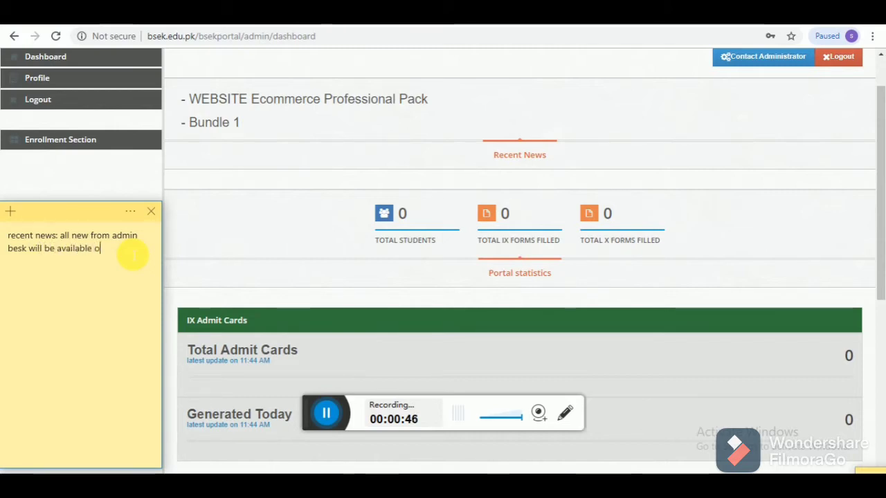
{"action": "type", "text": "n res"}
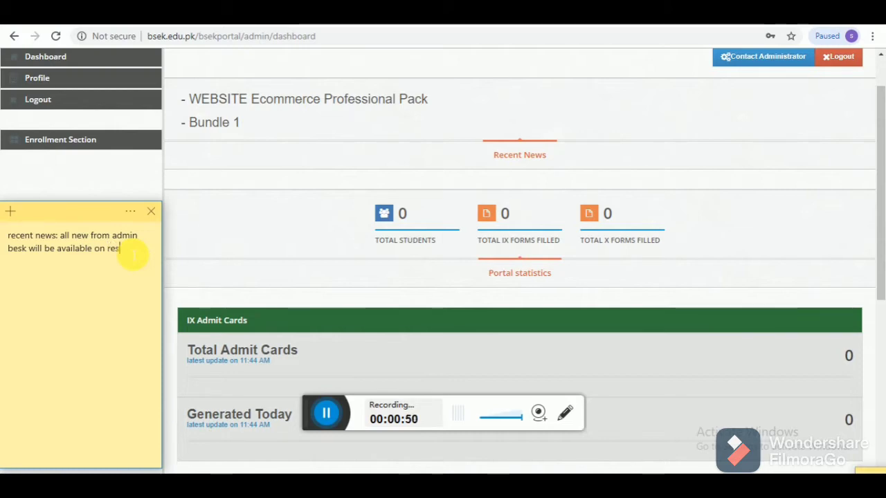
{"action": "key", "text": "BackSpace"}
{"action": "type", "text": "cent "}
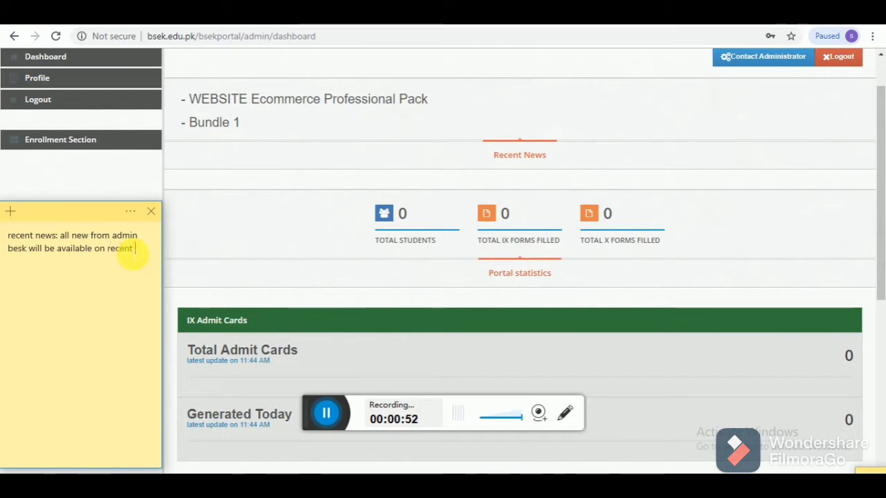
{"action": "type", "text": "news"}
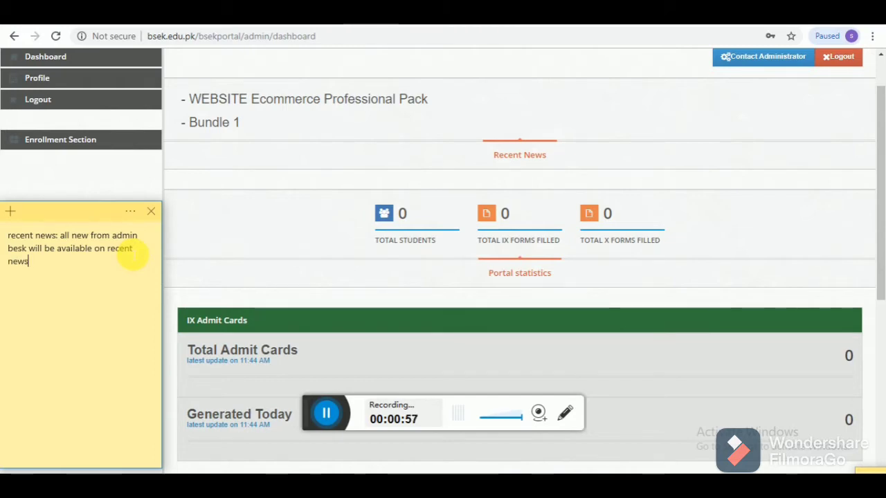
{"action": "key", "text": "BackSpace"}
{"action": "type", "text": "."}
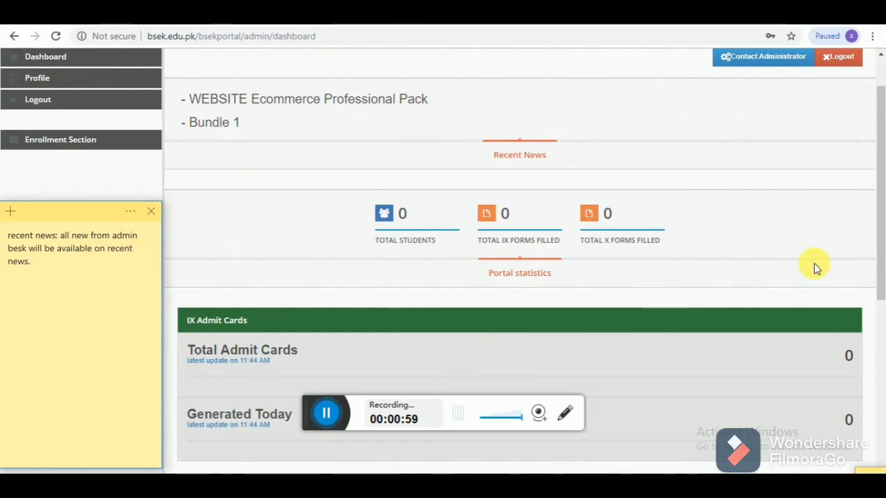
Step: Add the line "total students and forms filled all info will be available on dashboard." to the sticky note
{"action": "left_click_drag", "start_coordinate": [880, 208], "coordinate": [878, 382]}
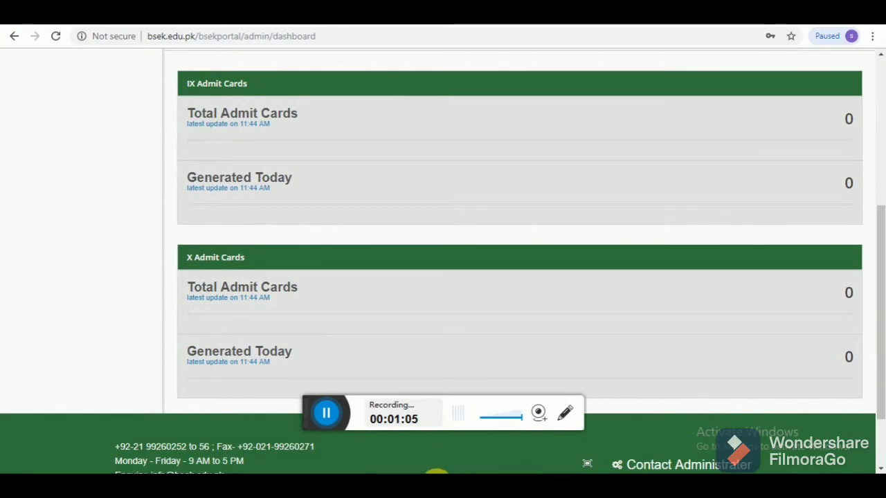
{"action": "left_click", "coordinate": [426, 478]}
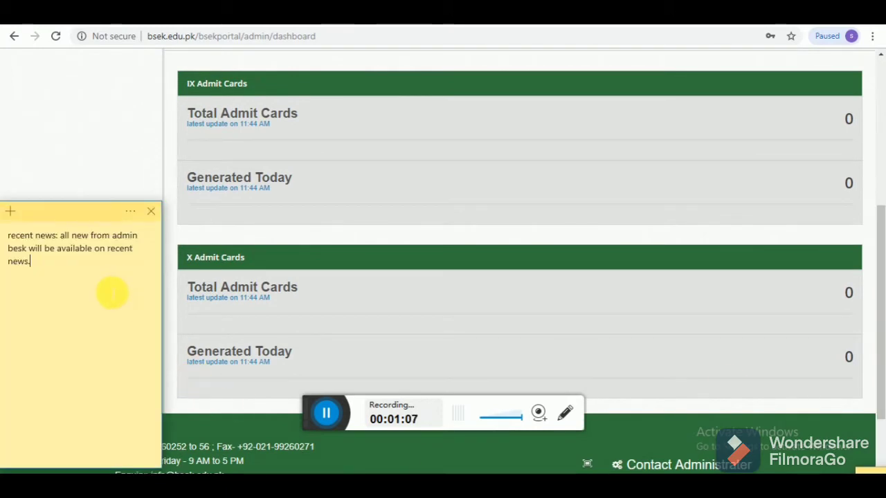
{"action": "type", "text": "total students"}
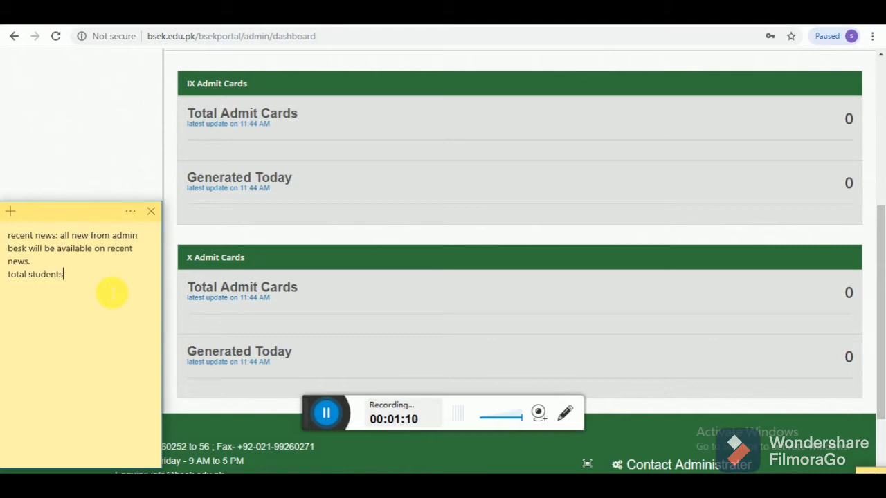
{"action": "type", "text": " and form"}
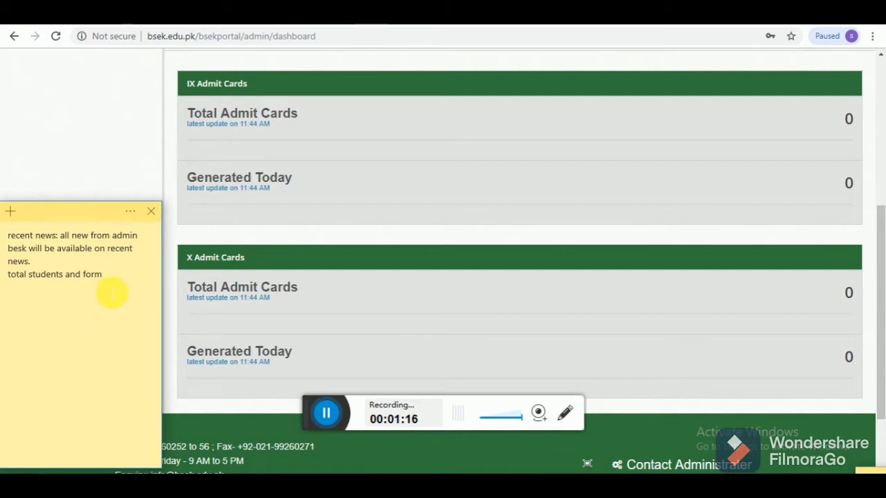
{"action": "type", "text": "s"}
{"action": "left_click_drag", "start_coordinate": [874, 318], "coordinate": [873, 254]}
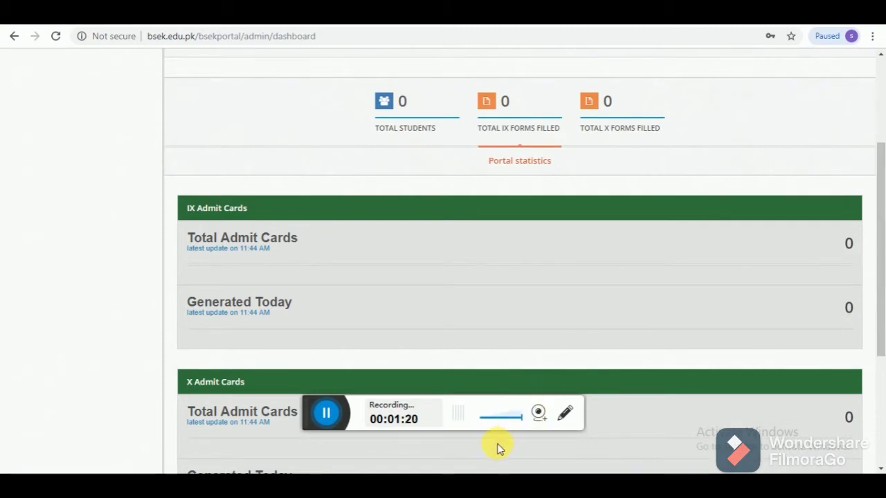
{"action": "left_click", "coordinate": [431, 475]}
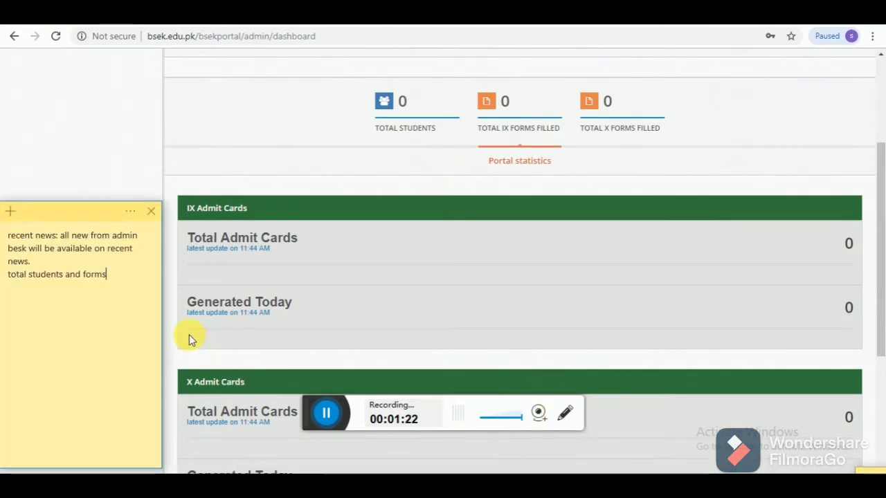
{"action": "type", "text": "filled all info wil"}
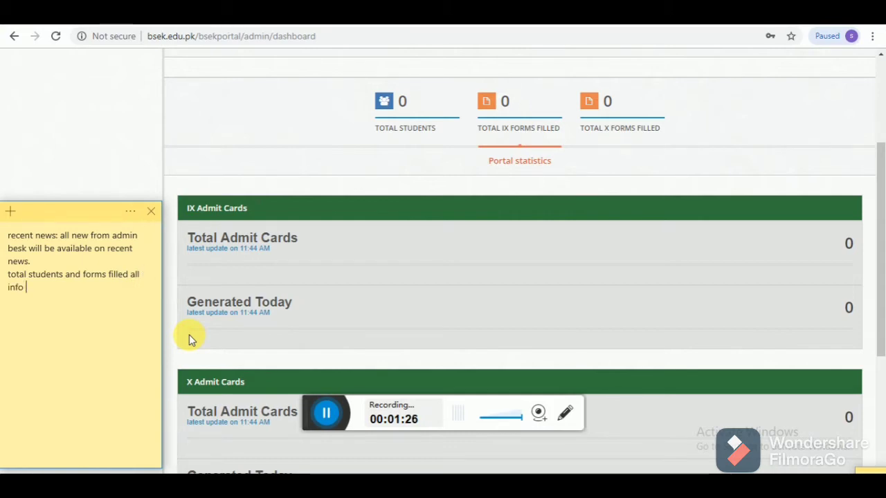
{"action": "type", "text": "l be availabl"}
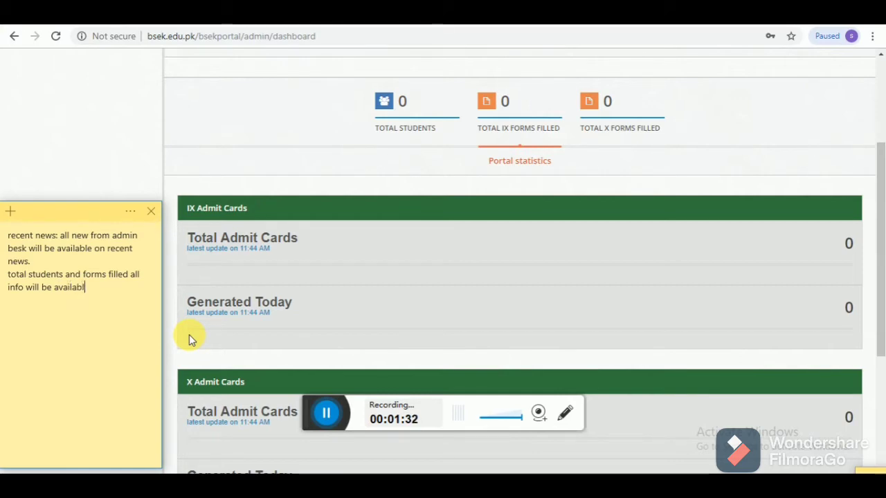
{"action": "type", "text": "e on dashboard."}
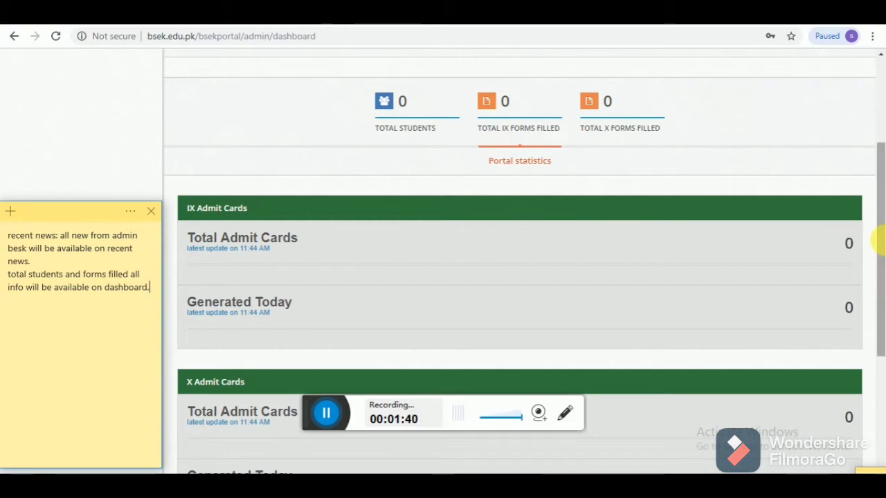
Step: Open the school's profile page and clear all text from the sticky note
{"action": "left_click_drag", "start_coordinate": [879, 242], "coordinate": [877, 122]}
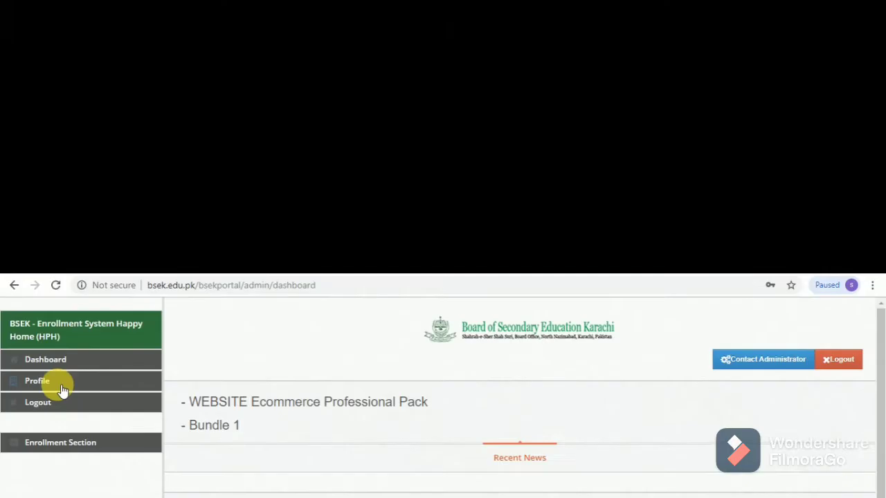
{"action": "left_click", "coordinate": [60, 136]}
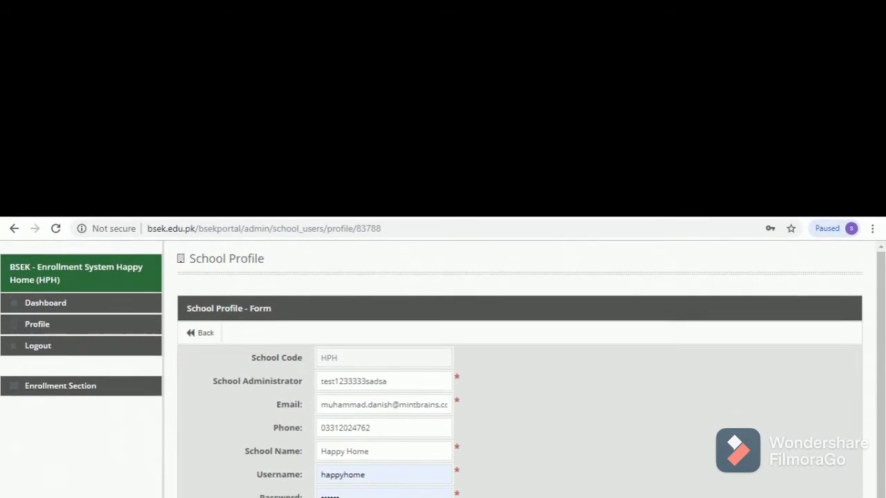
{"action": "left_click", "coordinate": [111, 462]}
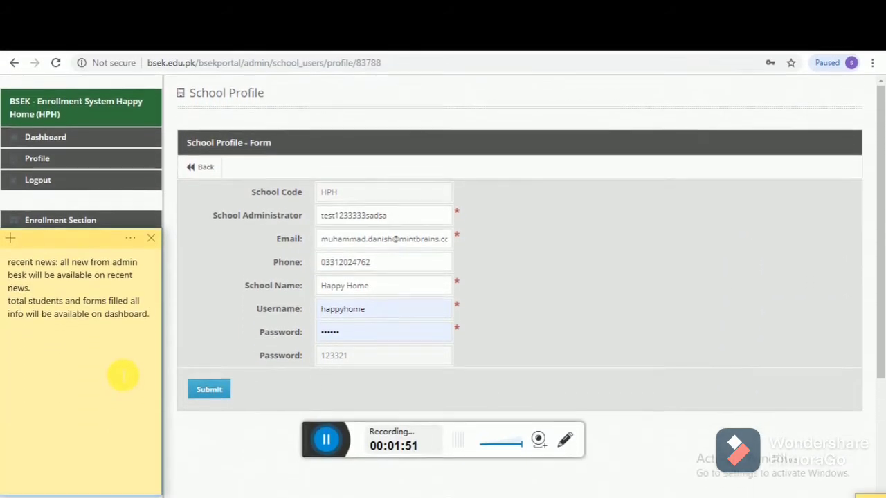
{"action": "key", "text": "ctrl+a"}
{"action": "key", "text": "BackSpace"}
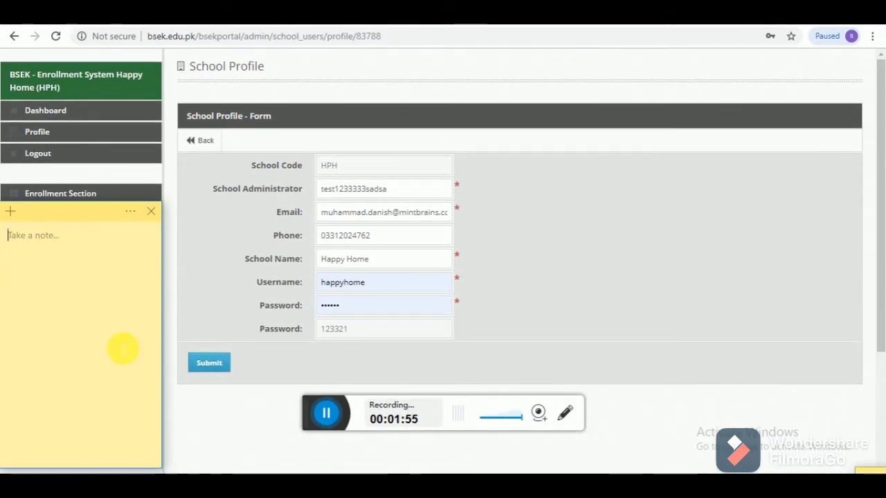
Step: Write "username email password all other stuff could be changed from this page." in the empty sticky note
{"action": "type", "text": "u"}
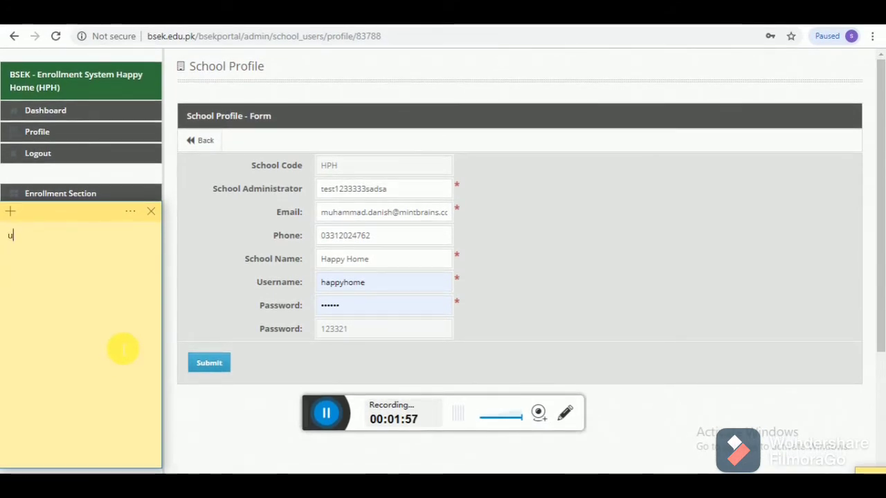
{"action": "type", "text": "sername "}
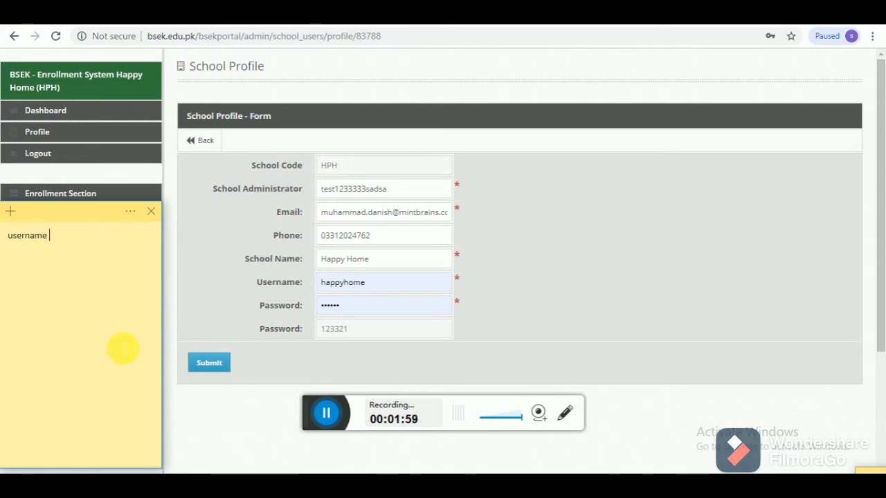
{"action": "type", "text": "email"}
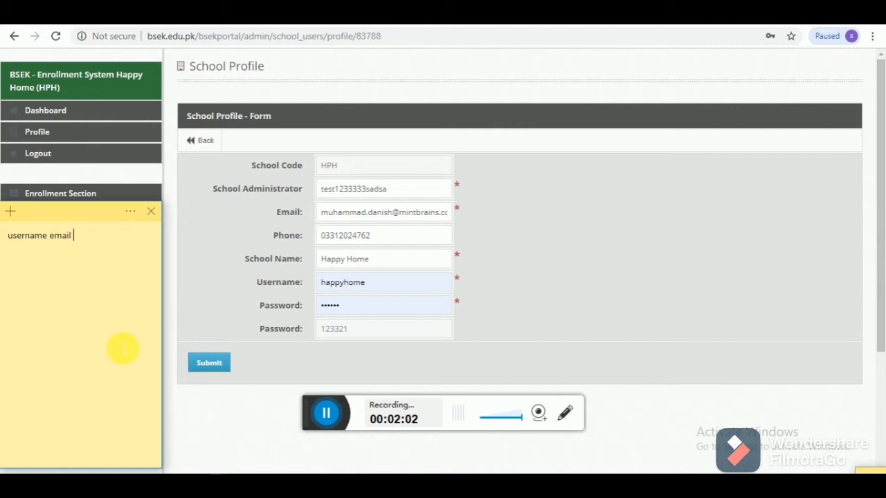
{"action": "type", "text": " password all othe"}
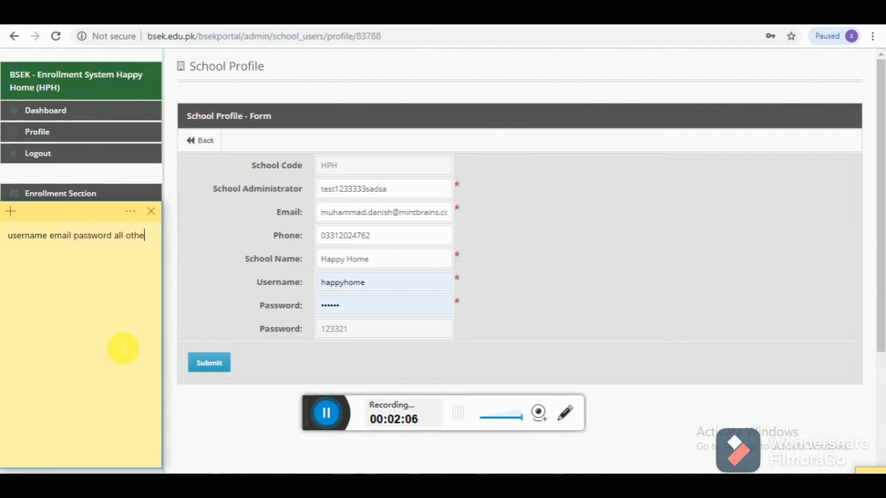
{"action": "type", "text": "r stuff could b"}
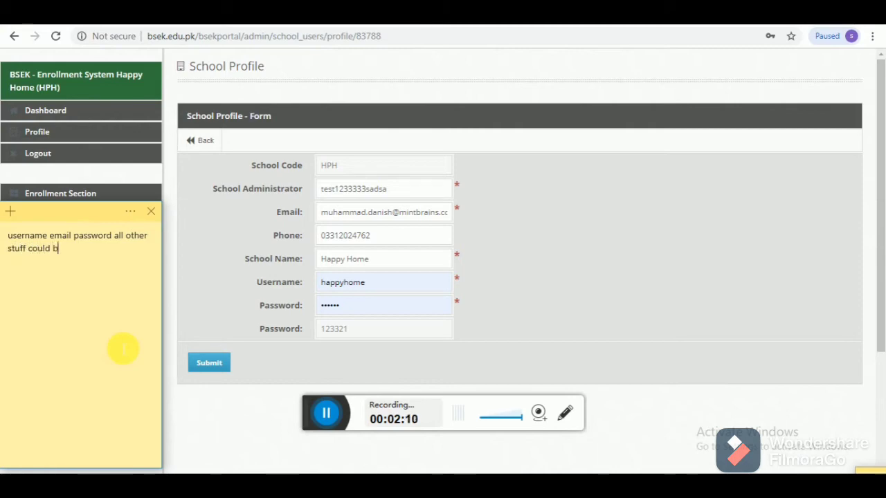
{"action": "type", "text": "e changed from "}
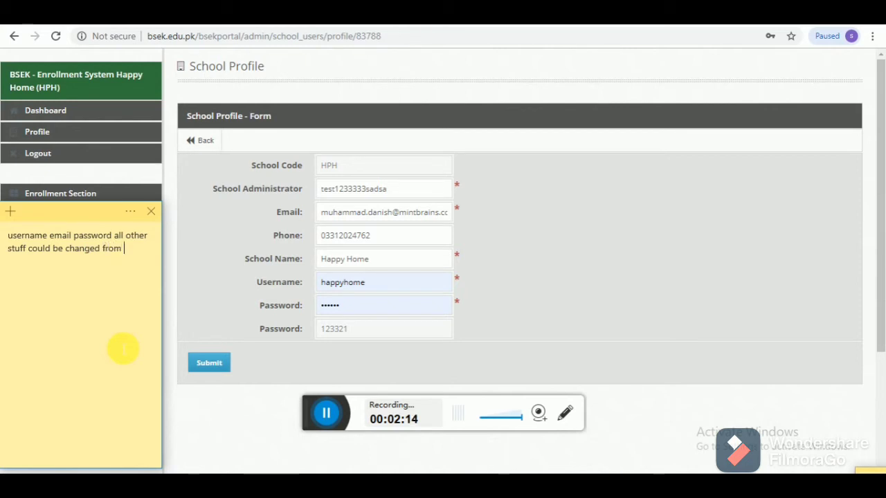
{"action": "type", "text": "this page."}
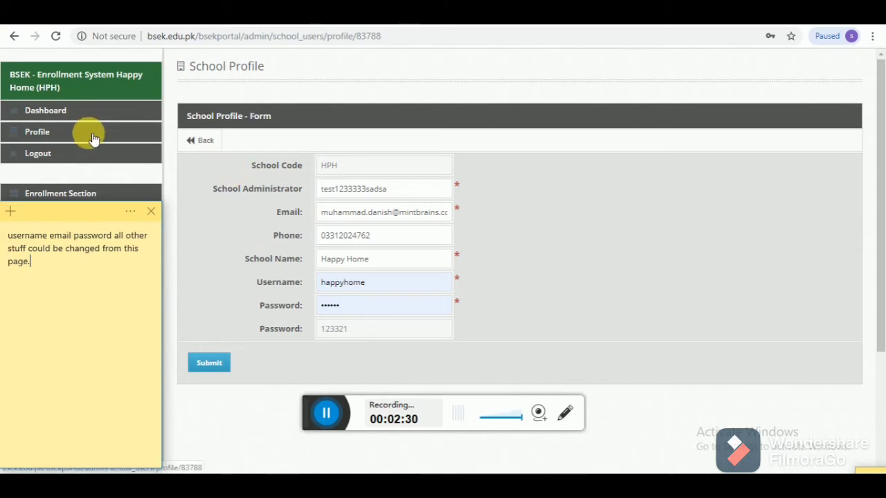
Step: Open the Contact Administrator form from the dashboard and bring the sticky note back into view
{"action": "left_click", "coordinate": [69, 111]}
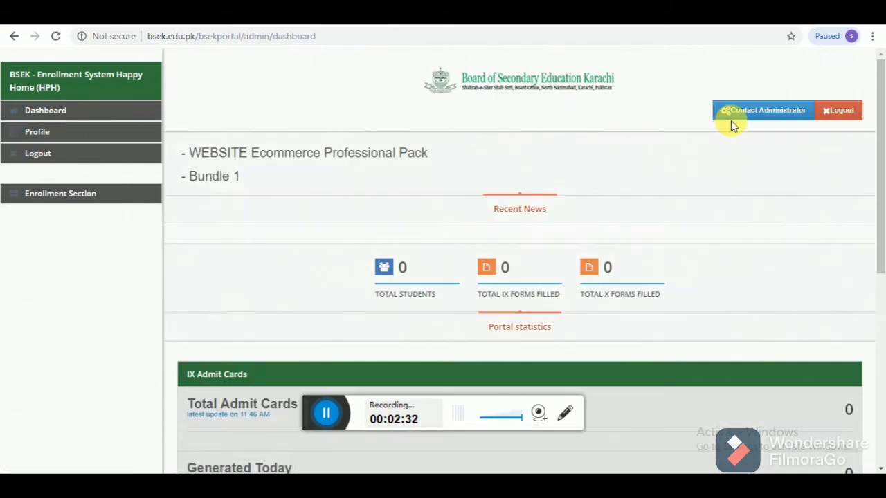
{"action": "left_click", "coordinate": [755, 110]}
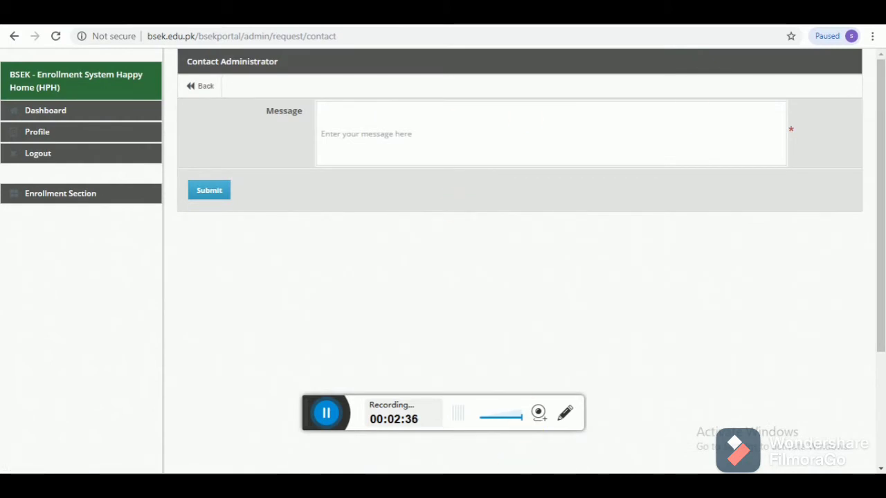
{"action": "left_click", "coordinate": [431, 423]}
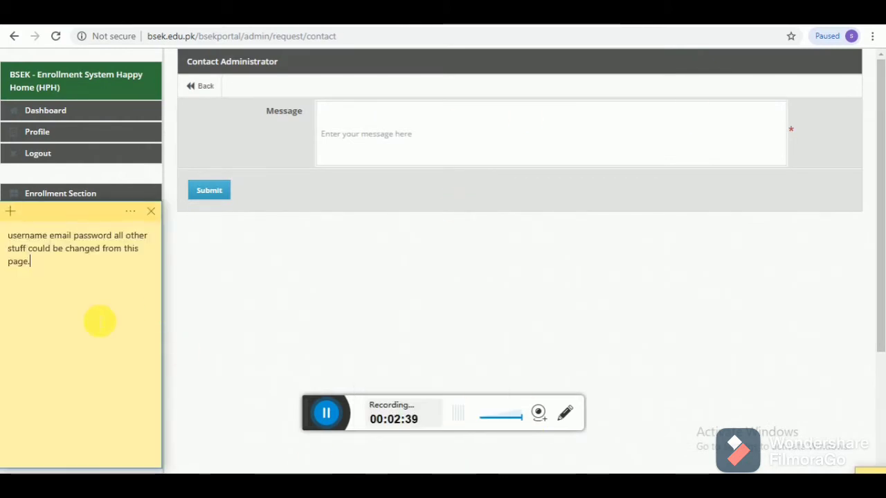
Step: Replace the sticky note's text with "from here you could directly contact admin bsek by typing a message."
{"action": "key", "text": "ctrl+a"}
{"action": "type", "text": "fro"}
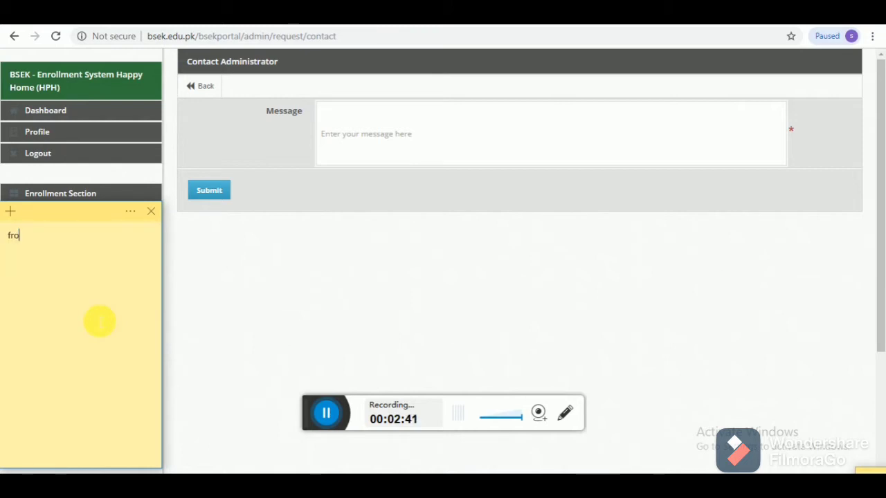
{"action": "type", "text": "m here you could "}
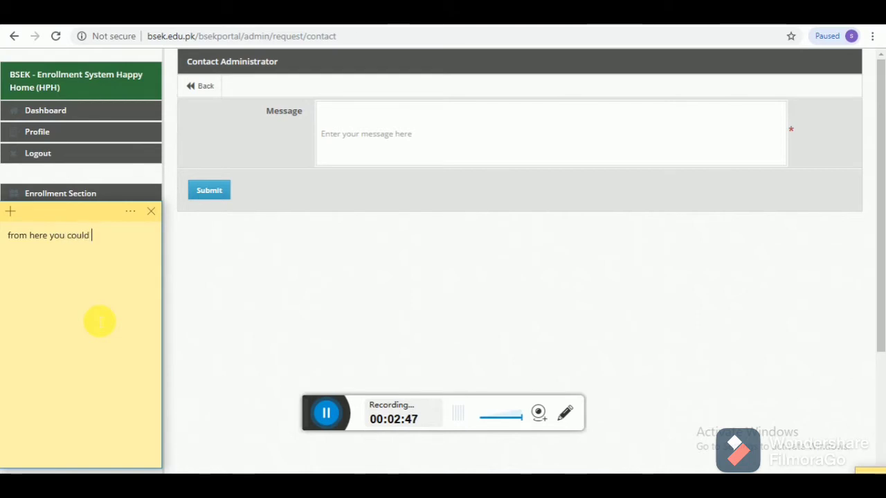
{"action": "type", "text": "directly cont"}
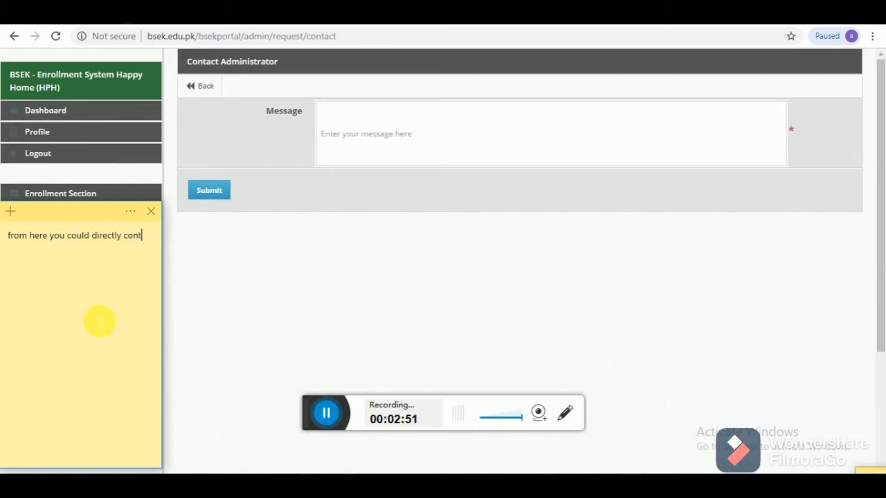
{"action": "type", "text": "act adm"}
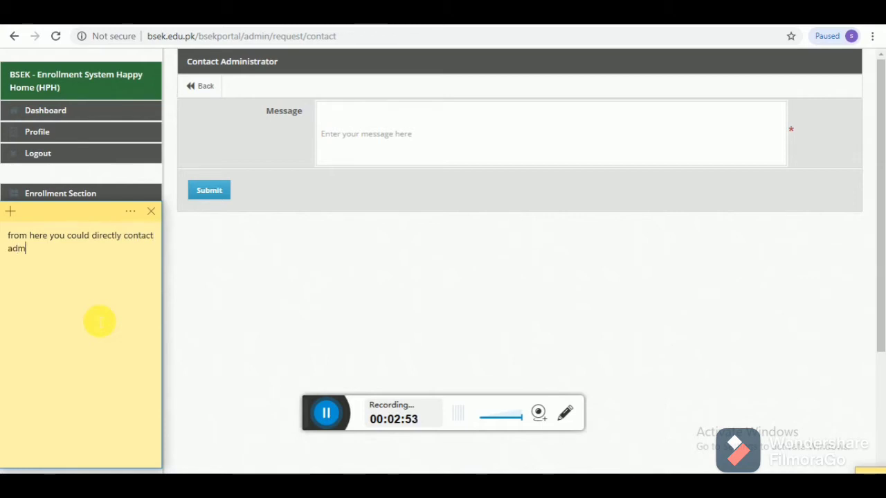
{"action": "type", "text": "in bsek"}
{"action": "type", "text": "by typi"}
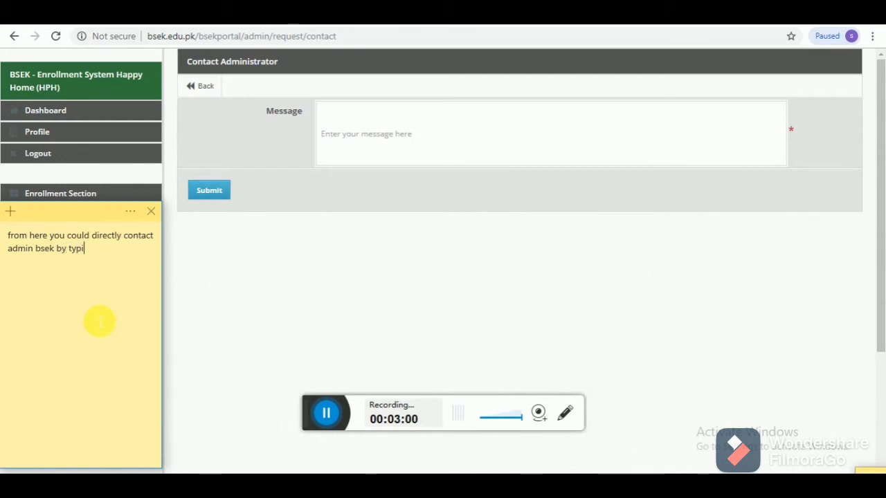
{"action": "type", "text": "ng an"}
{"action": "key", "text": "BackSpace"}
{"action": "type", "text": "message"}
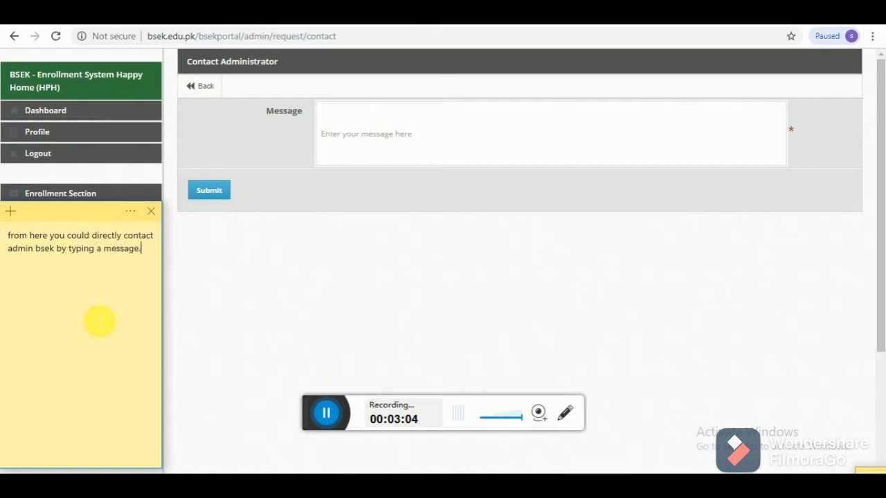
Step: Return to the dashboard, go to the Students Enrollment list and open a new student enrollment form
{"action": "type", "text": "."}
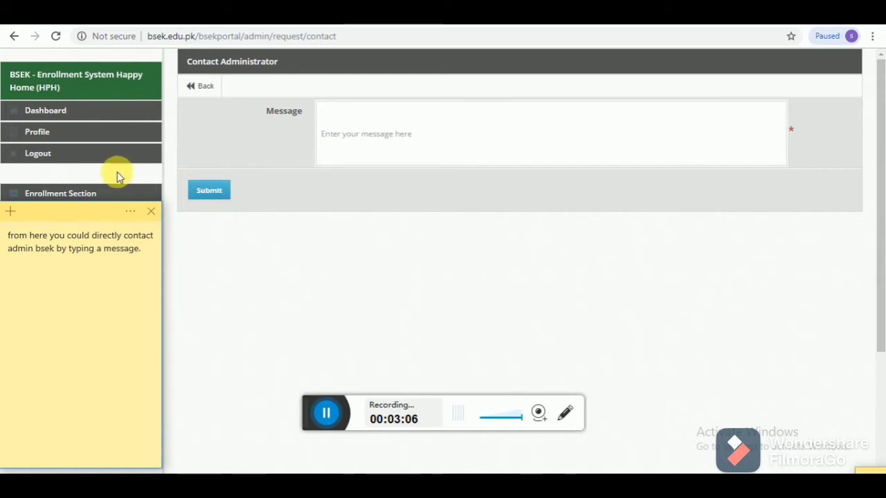
{"action": "left_click", "coordinate": [204, 90]}
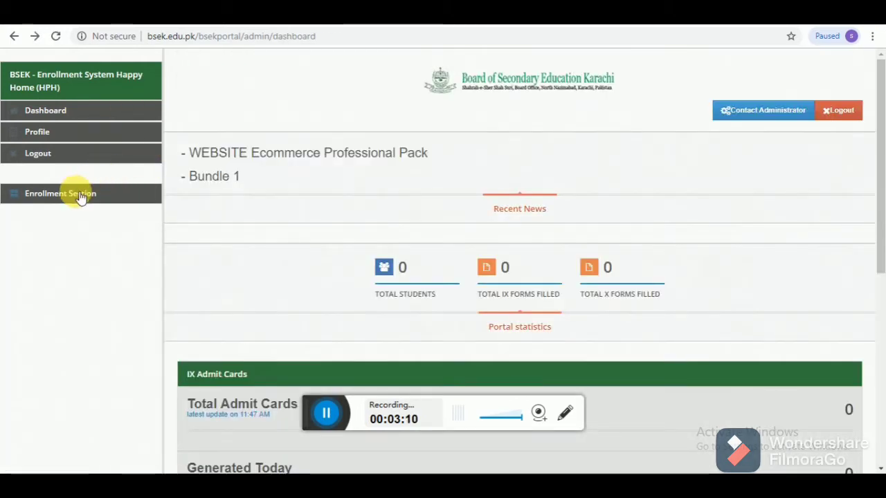
{"action": "left_click", "coordinate": [71, 197]}
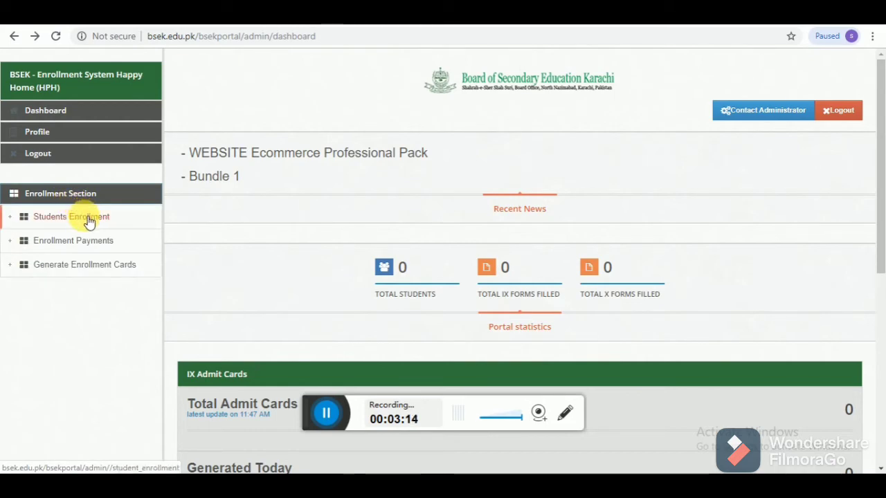
{"action": "left_click", "coordinate": [89, 218]}
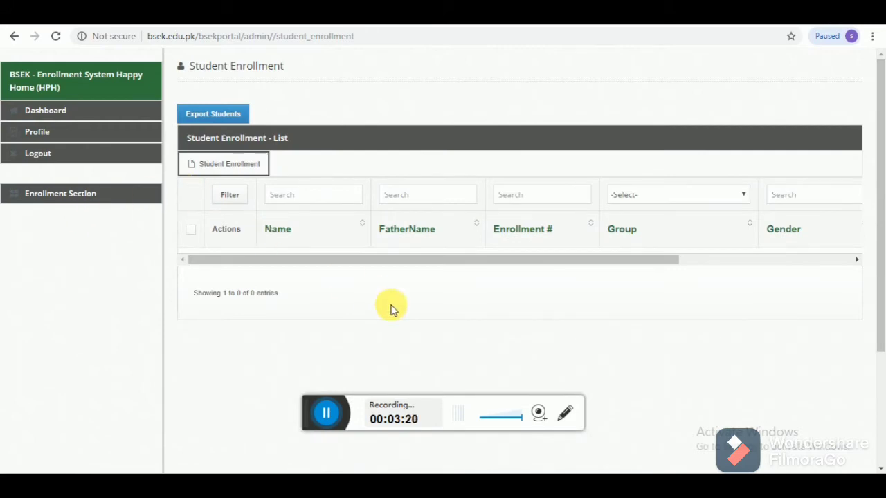
{"action": "mouse_move", "coordinate": [429, 477]}
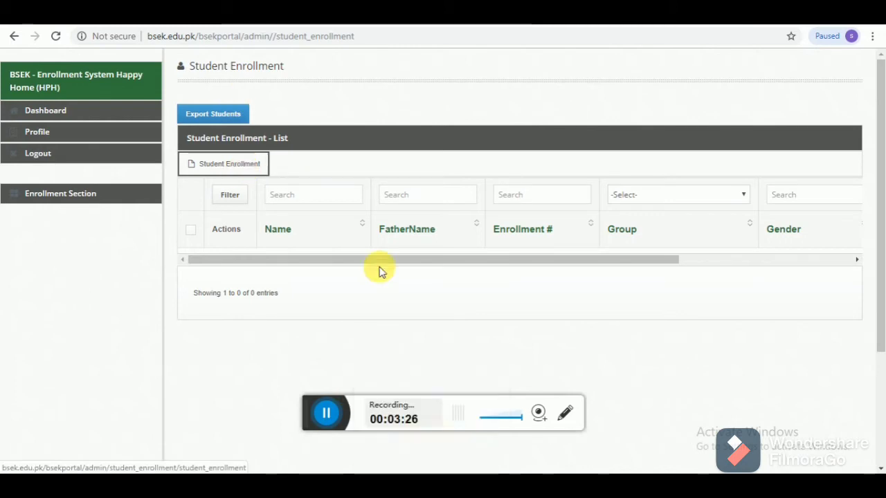
{"action": "left_click", "coordinate": [250, 178]}
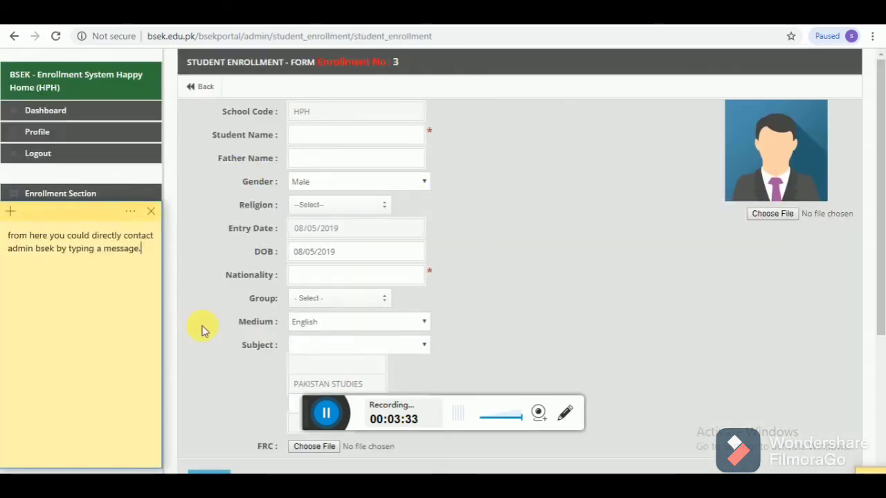
Step: Replace the sticky note's text with "students could be added from this form picture of student"
{"action": "key", "text": "ctrl+a"}
{"action": "key", "text": "BackSpace"}
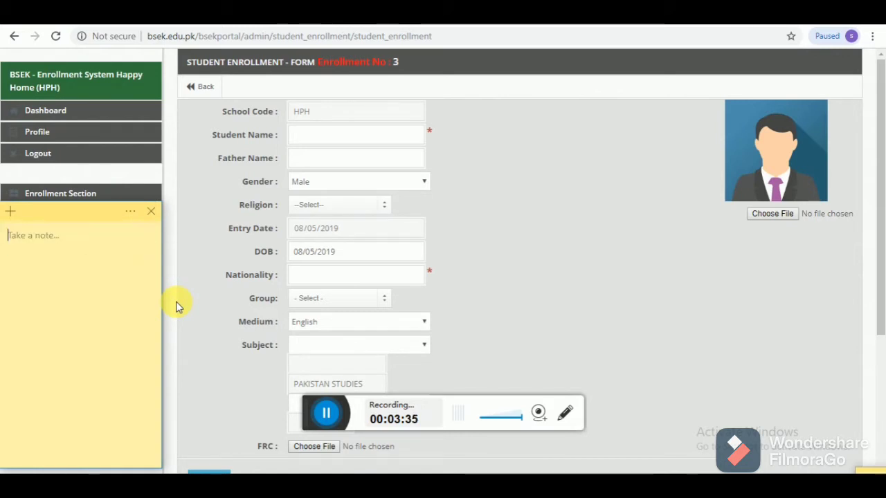
{"action": "type", "text": "yo"}
{"action": "key", "text": "BackSpace"}
{"action": "key", "text": "BackSpace"}
{"action": "type", "text": "s"}
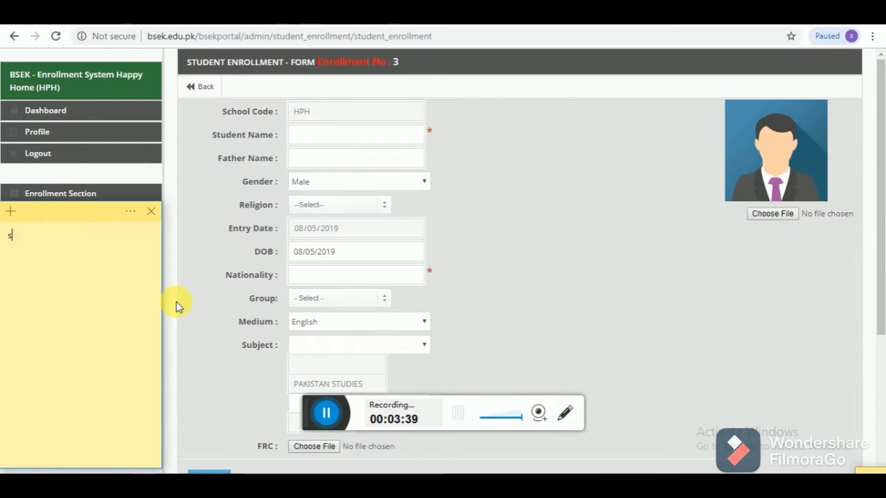
{"action": "type", "text": "tudents"}
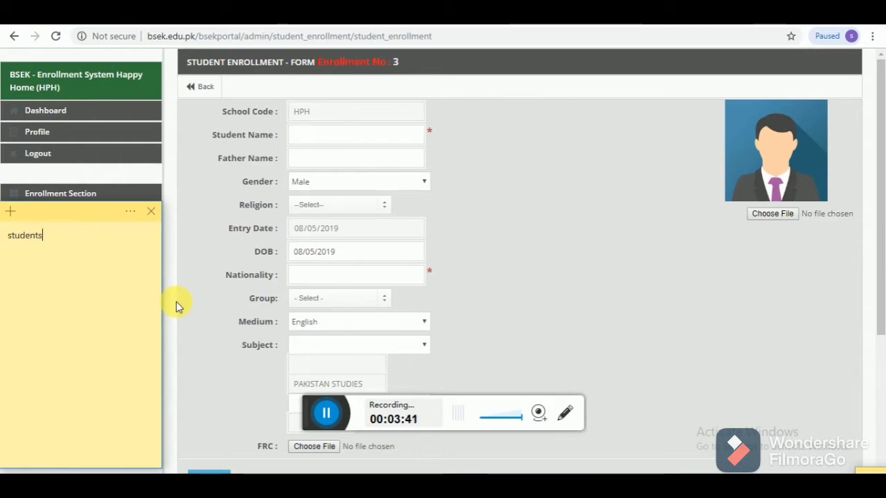
{"action": "type", "text": " could "}
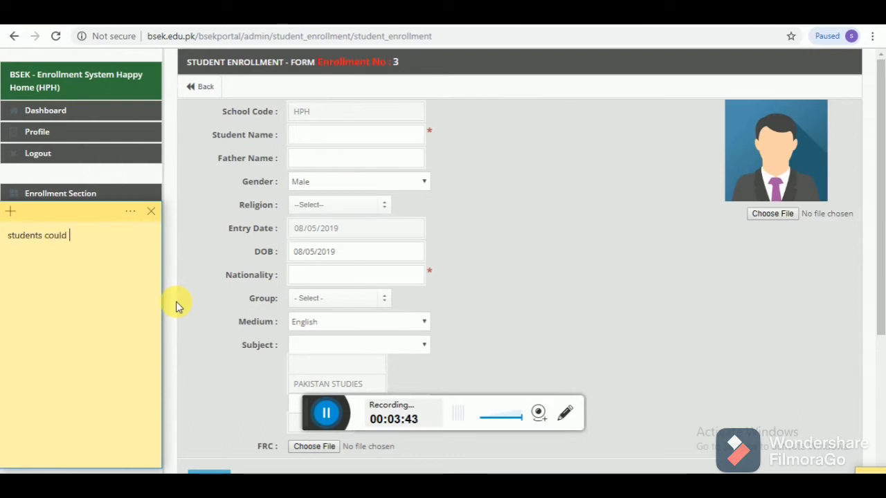
{"action": "type", "text": "be added"}
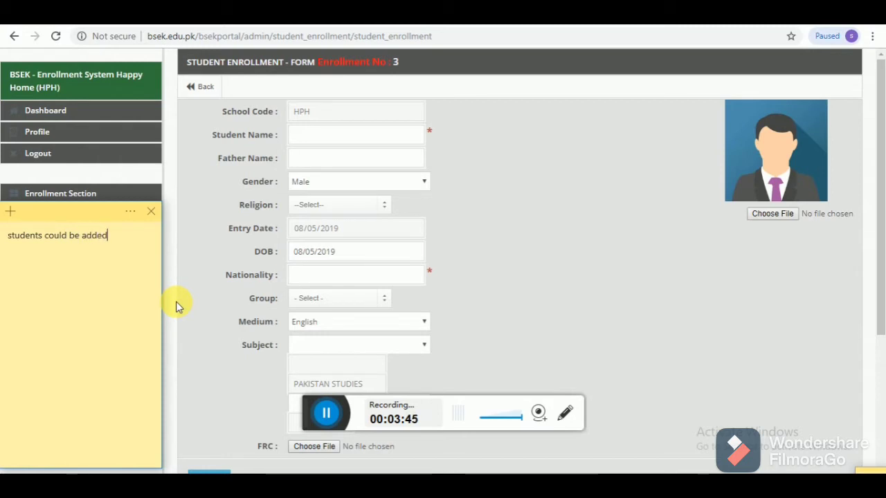
{"action": "type", "text": " fromm this form "}
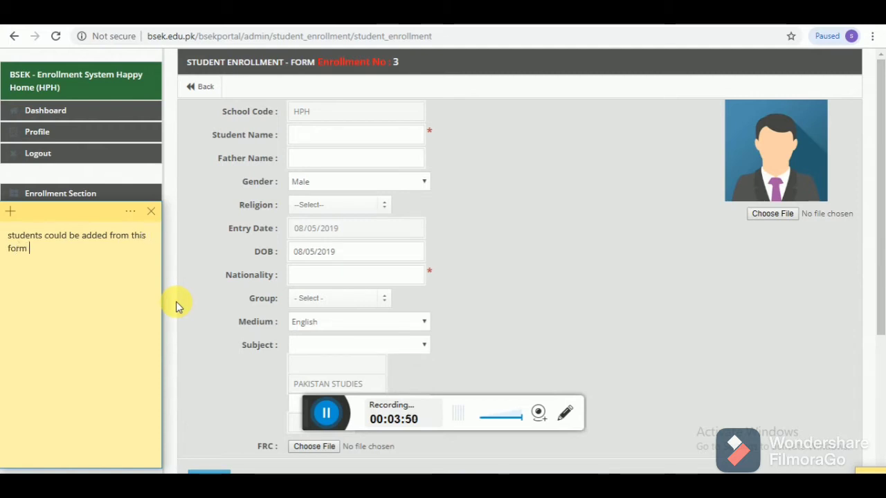
{"action": "type", "text": "picture "}
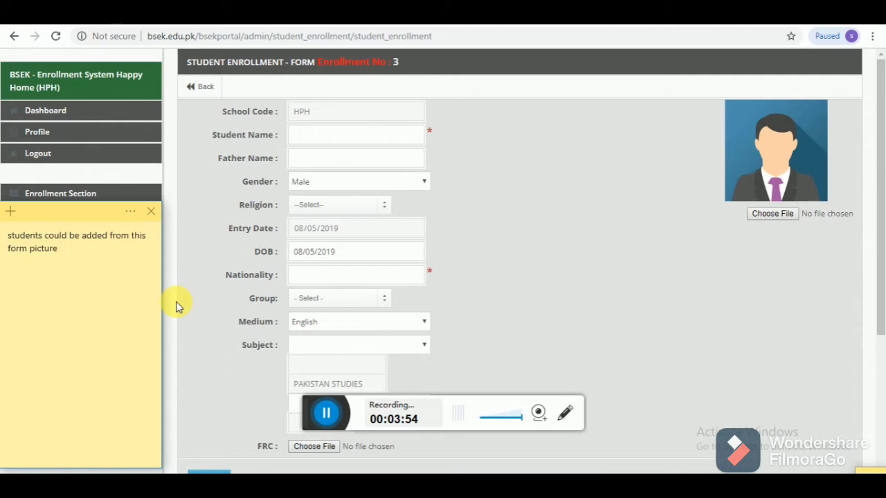
{"action": "type", "text": "of "}
{"action": "type", "text": "student"}
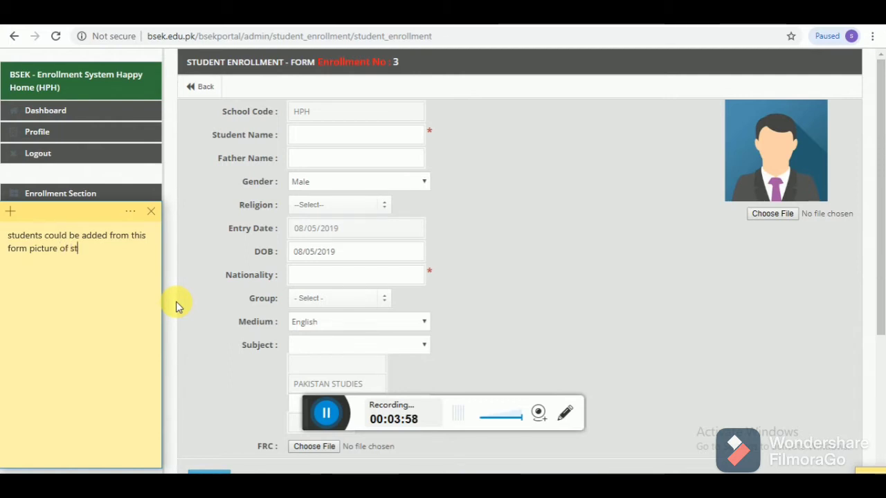
{"action": "type", "text": " wo"}
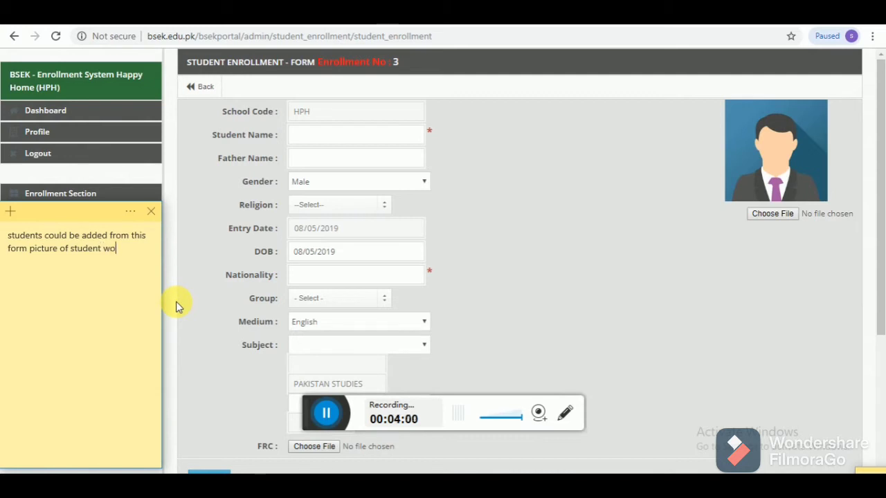
{"action": "type", "text": "uld a"}
{"action": "type", "text": "be attache"}
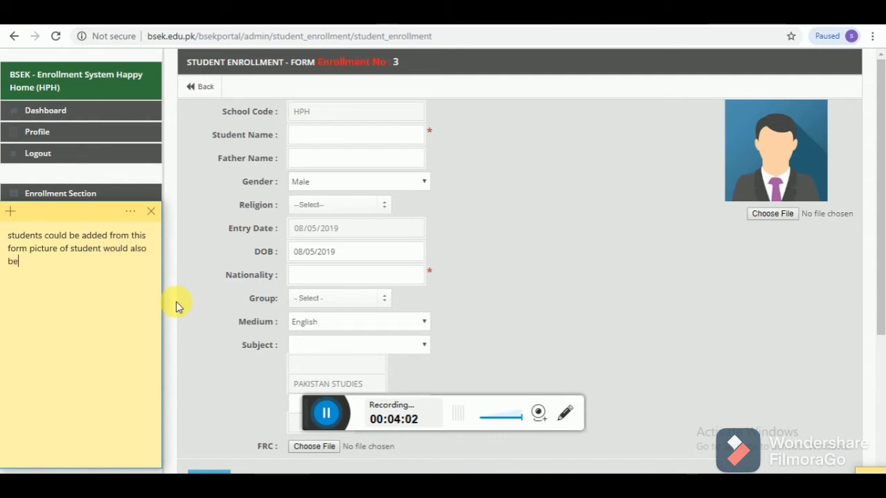
{"action": "type", "text": "d"}
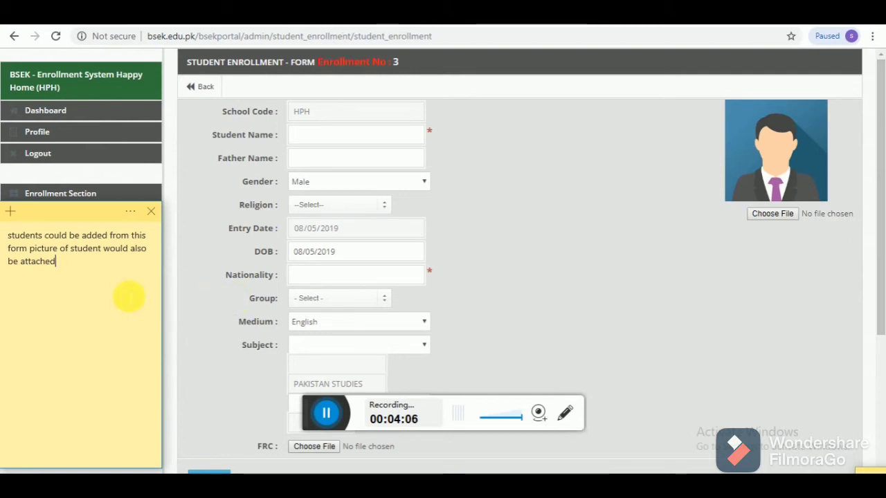
{"action": "type", "text": " and"}
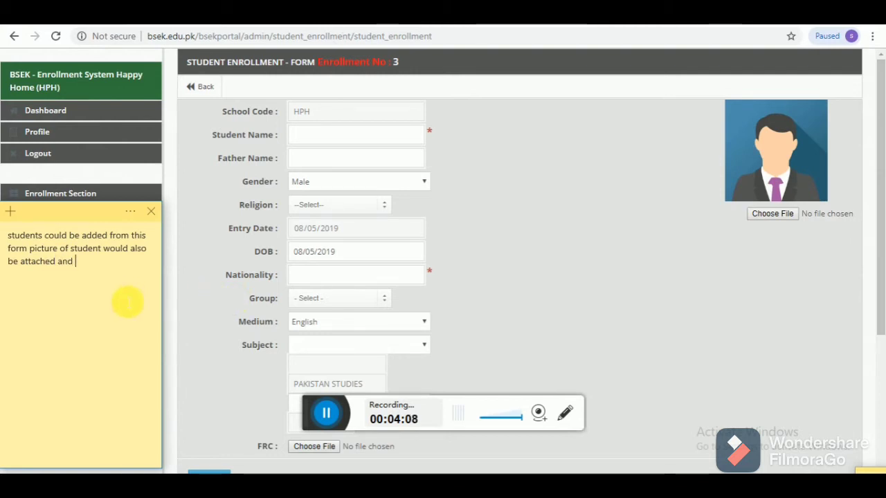
{"action": "key", "text": "BackSpace"}
{"action": "key", "text": "BackSpace"}
{"action": "key", "text": "BackSpace"}
{"action": "key", "text": "BackSpace"}
{"action": "key", "text": "BackSpace"}
{"action": "key", "text": "BackSpace"}
{"action": "key", "text": "BackSpace"}
{"action": "key", "text": "BackSpace"}
{"action": "key", "text": "BackSpace"}
{"action": "key", "text": "BackSpace"}
{"action": "key", "text": "BackSpace"}
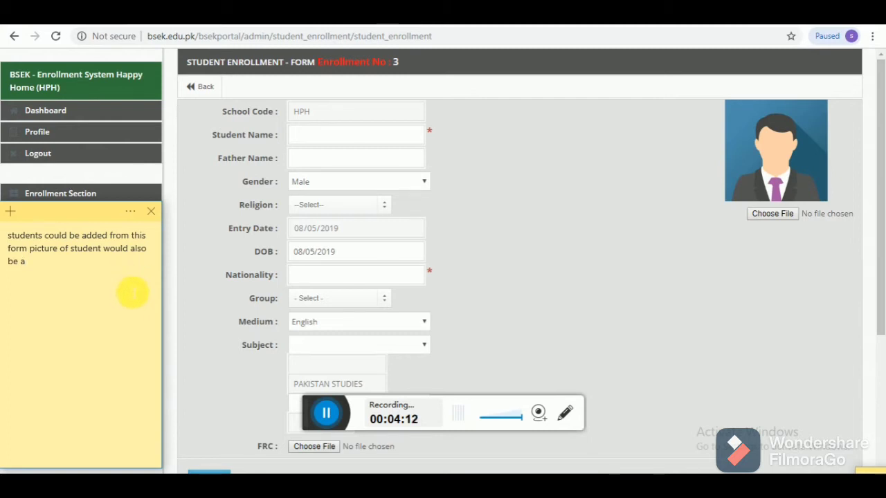
{"action": "key", "text": "BackSpace"}
{"action": "key", "text": "BackSpace"}
{"action": "key", "text": "BackSpace"}
{"action": "key", "text": "BackSpace"}
{"action": "key", "text": "BackSpace"}
{"action": "key", "text": "BackSpace"}
{"action": "key", "text": "BackSpace"}
{"action": "key", "text": "BackSpace"}
{"action": "key", "text": "BackSpace"}
{"action": "key", "text": "BackSpace"}
{"action": "key", "text": "BackSpace"}
{"action": "key", "text": "BackSpace"}
{"action": "key", "text": "BackSpace"}
{"action": "key", "text": "BackSpace"}
Step: Continue the sticky note's sentence with "and frc would also be attached with the form"
{"action": "type", "text": "and "}
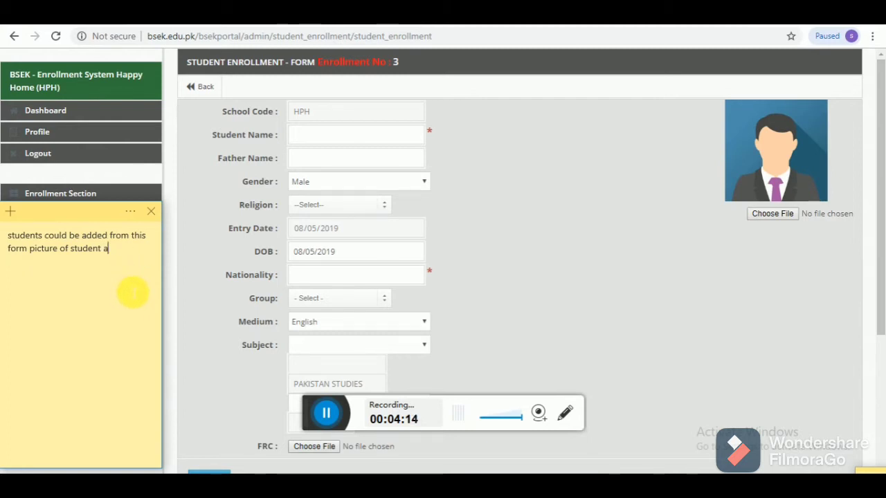
{"action": "type", "text": "frc"}
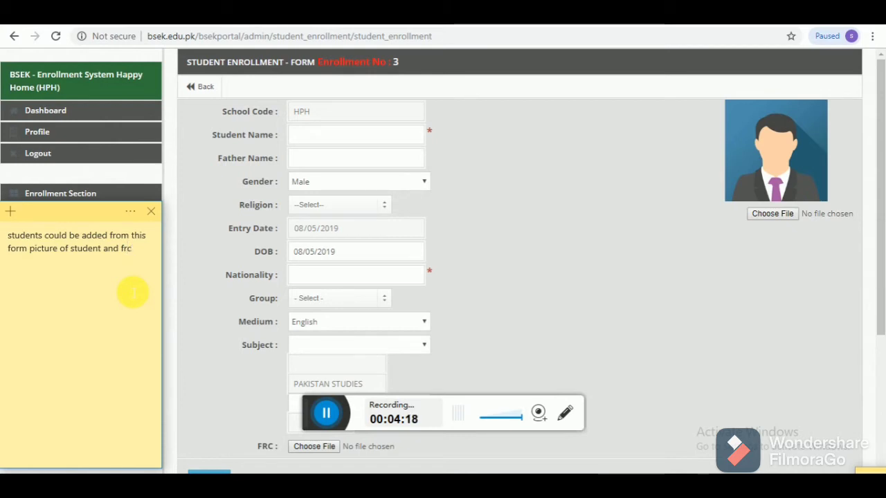
{"action": "type", "text": " would also"}
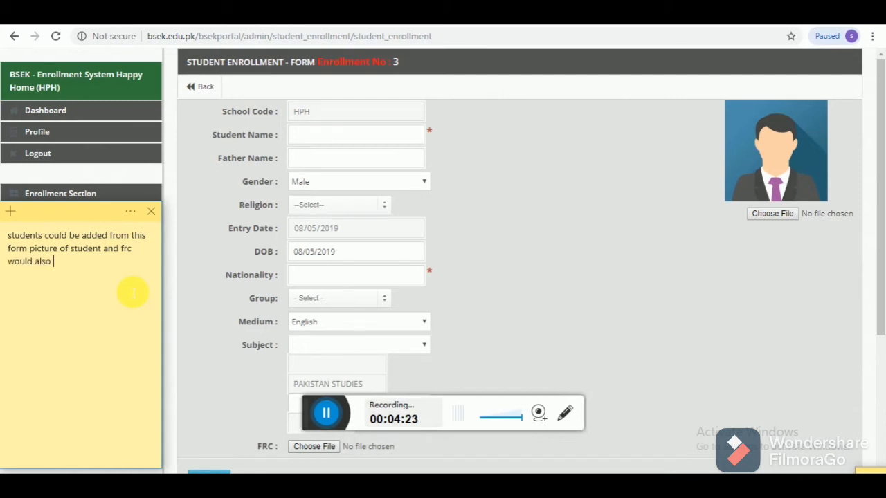
{"action": "type", "text": " be attached wi"}
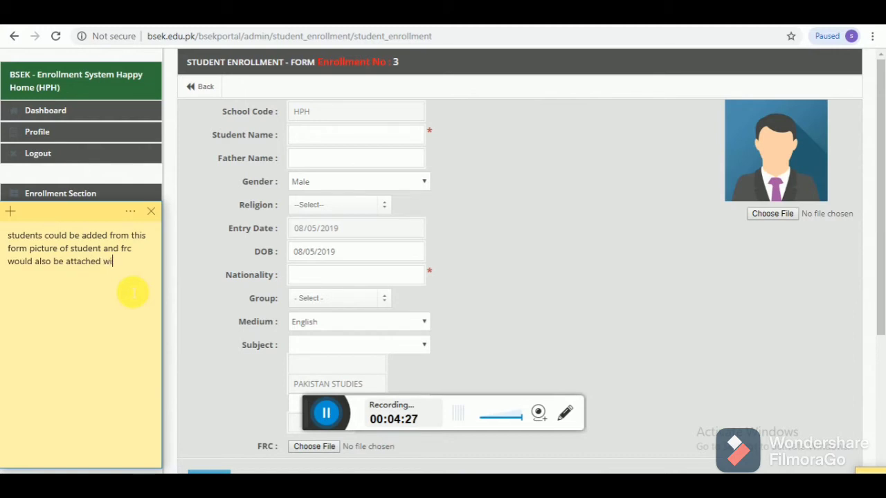
{"action": "type", "text": "th the form"}
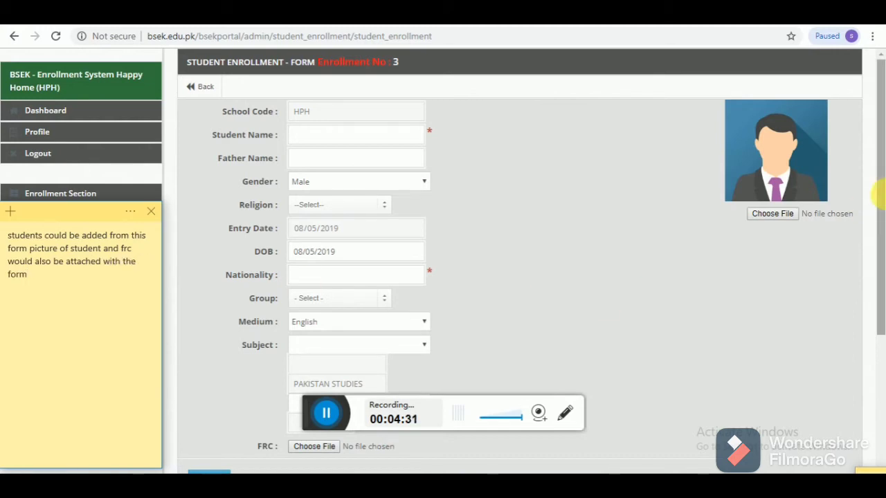
Step: Return to the Students Enrollment list and bring the sticky note back into view
{"action": "left_click_drag", "start_coordinate": [881, 194], "coordinate": [871, 227]}
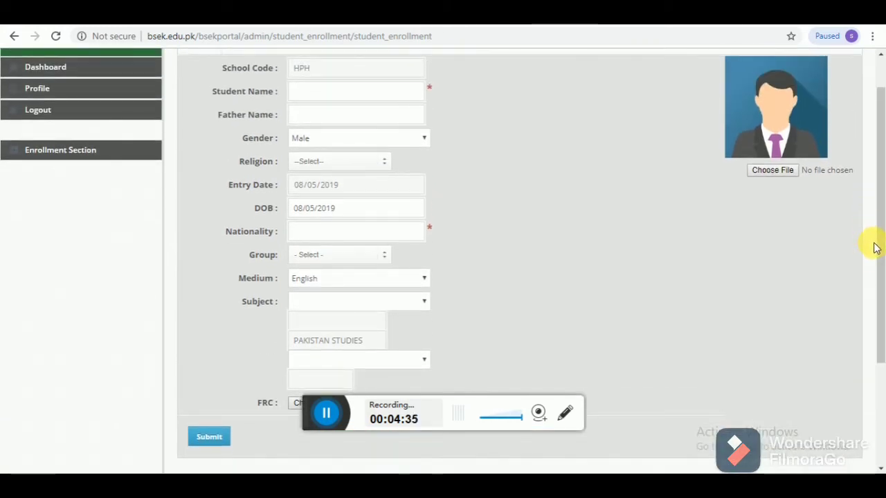
{"action": "left_click_drag", "start_coordinate": [878, 275], "coordinate": [870, 231]}
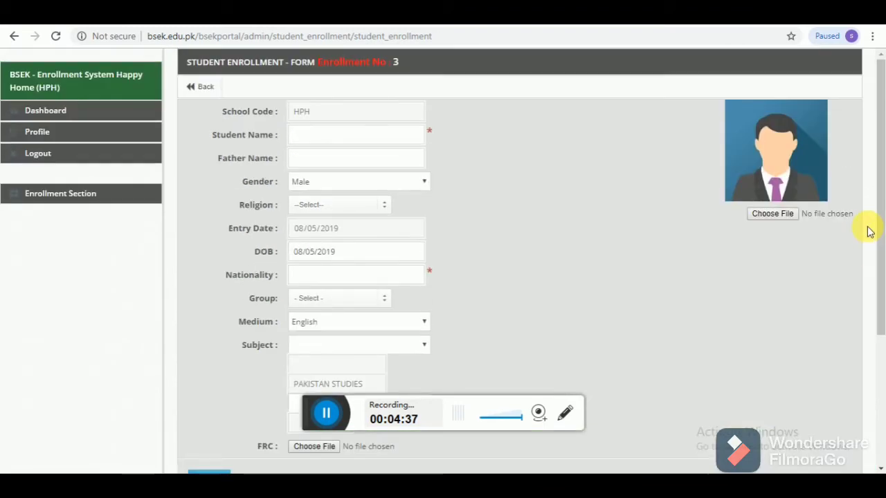
{"action": "left_click", "coordinate": [116, 197]}
{"action": "left_click", "coordinate": [87, 216]}
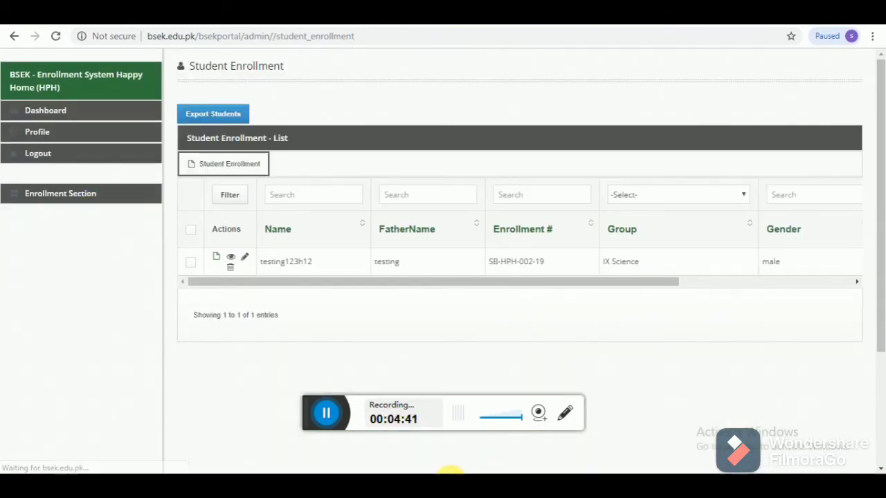
{"action": "left_click", "coordinate": [450, 474]}
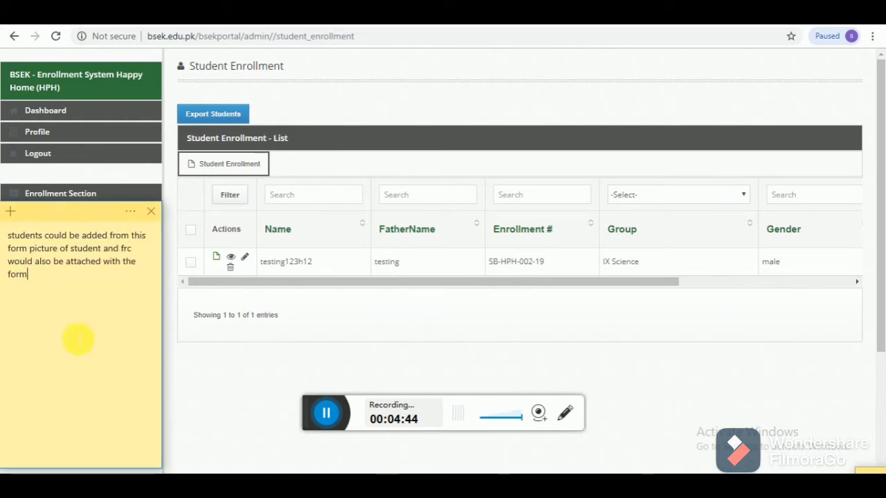
Step: Replace the sticky note's text with "after adding student they would be directly available at this page"
{"action": "key", "text": "ctrl+a"}
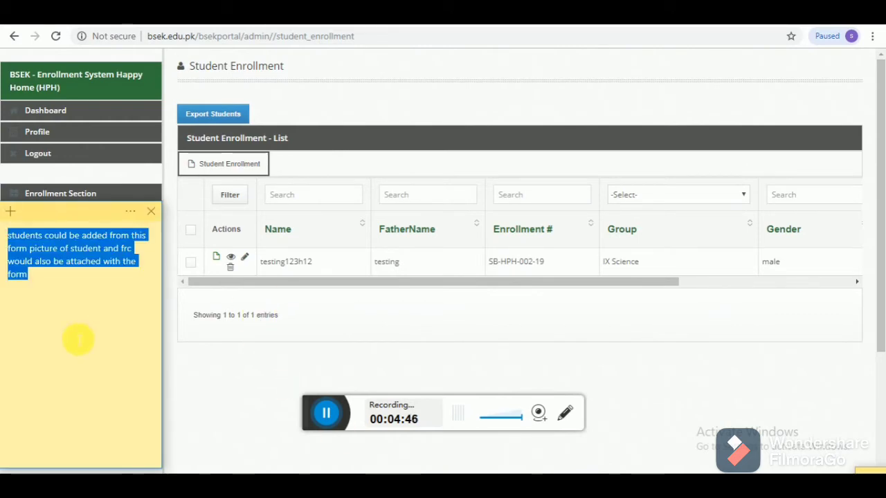
{"action": "key", "text": "BackSpace"}
{"action": "type", "text": "after ad"}
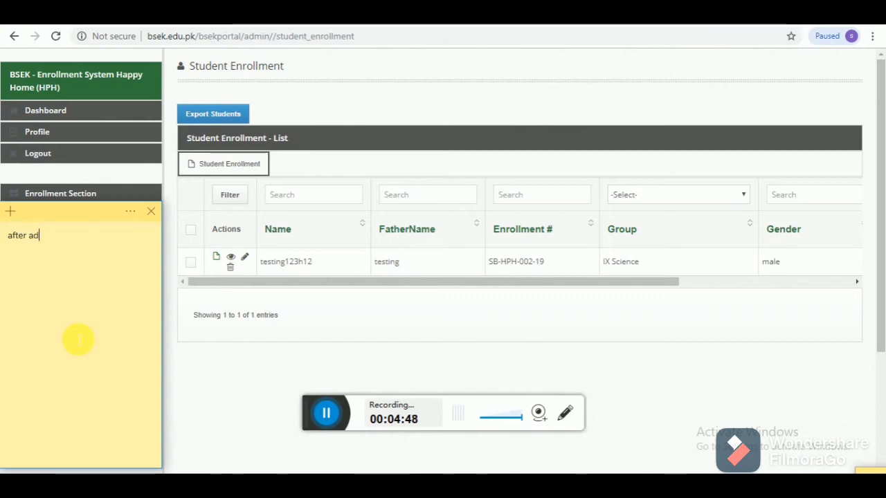
{"action": "type", "text": "ding stud"}
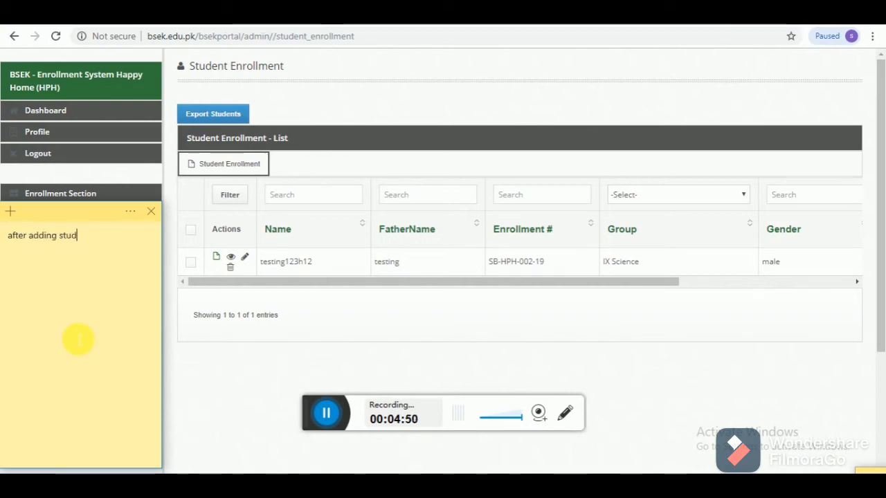
{"action": "type", "text": "ent they would "}
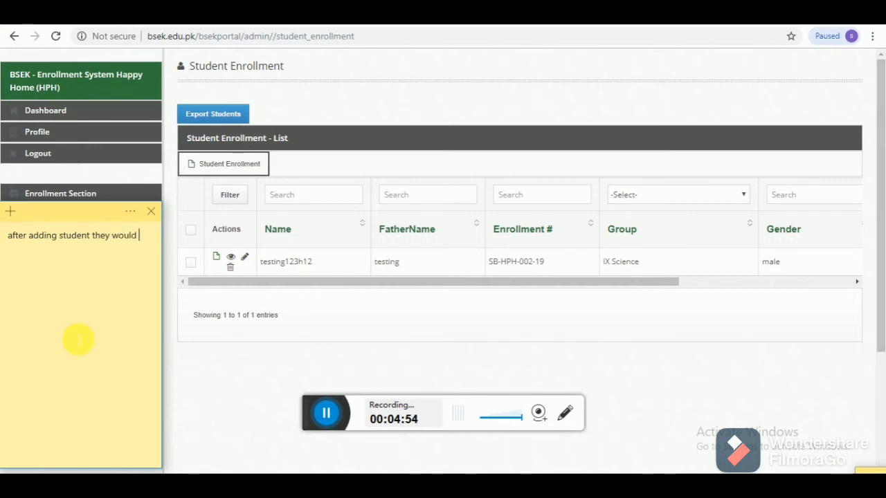
{"action": "type", "text": "be directly avail"}
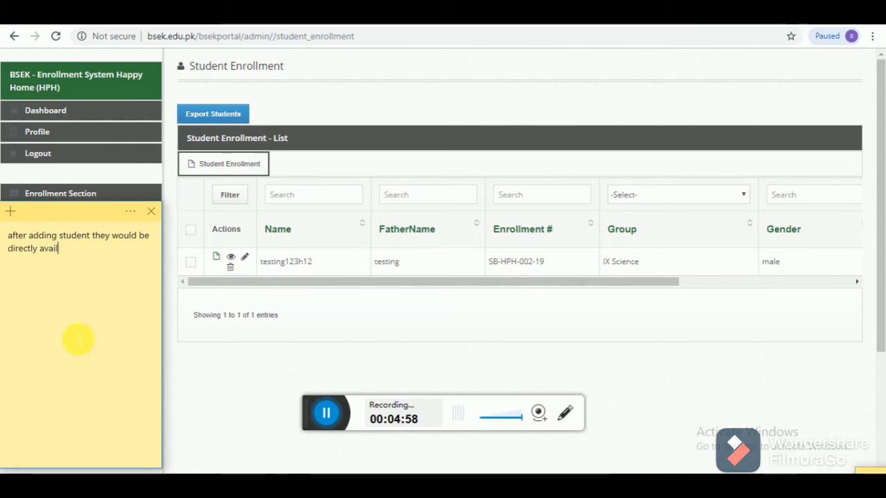
{"action": "type", "text": "able "}
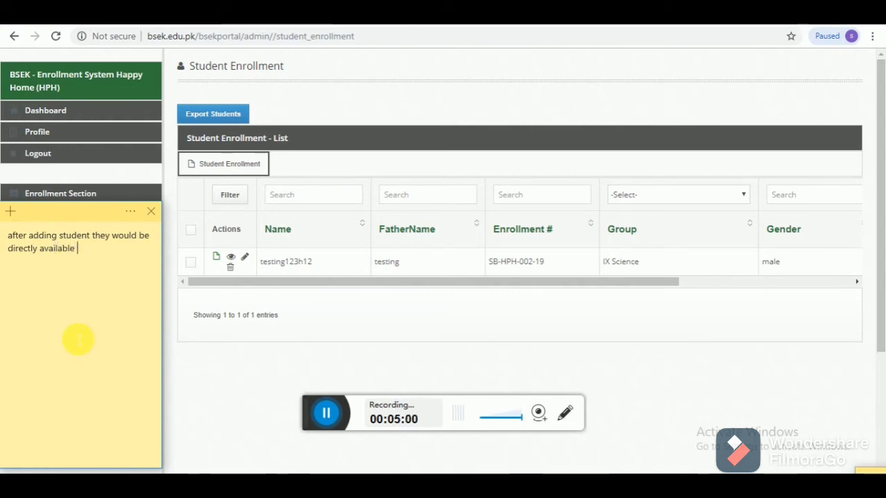
{"action": "type", "text": "at this page"}
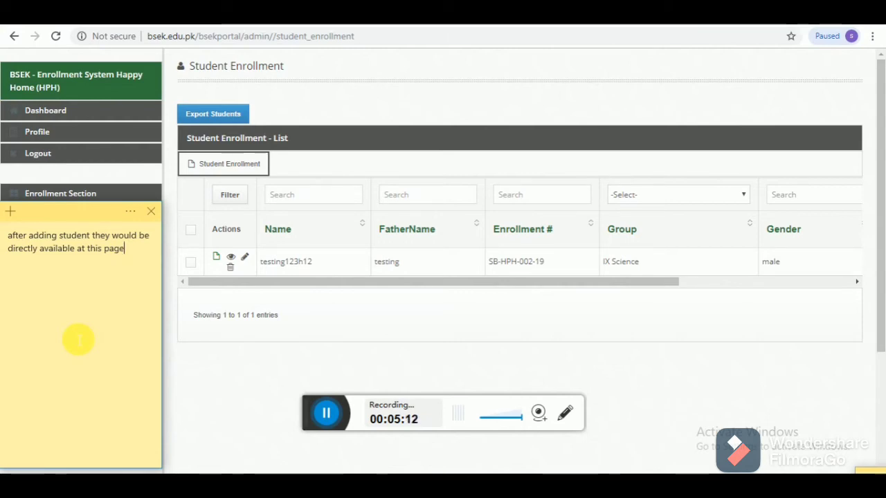
Step: End the sticky note's first sentence with a period and start a new line reading "all students form could be view"
{"action": "type", "text": "."}
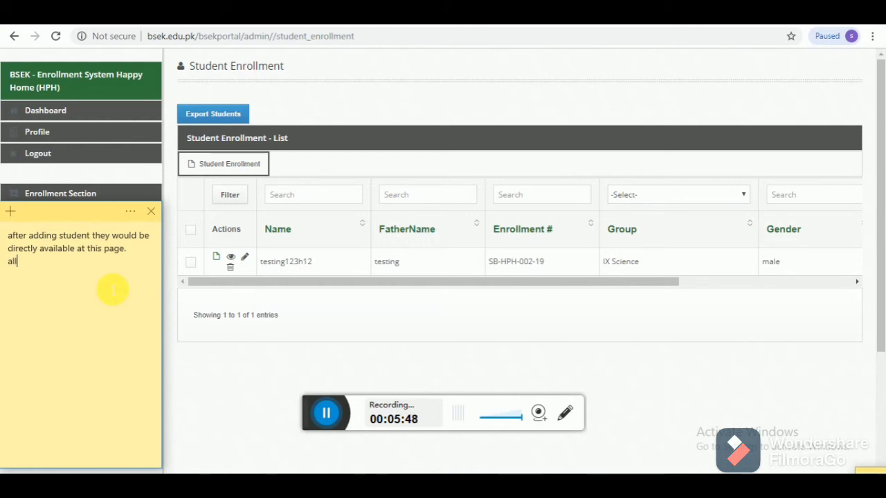
{"action": "type", "text": "students form"}
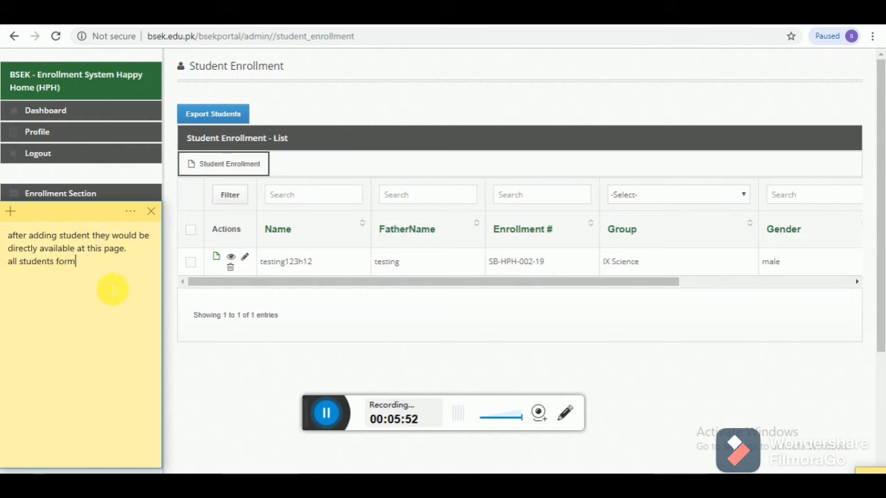
{"action": "type", "text": " could be ci"}
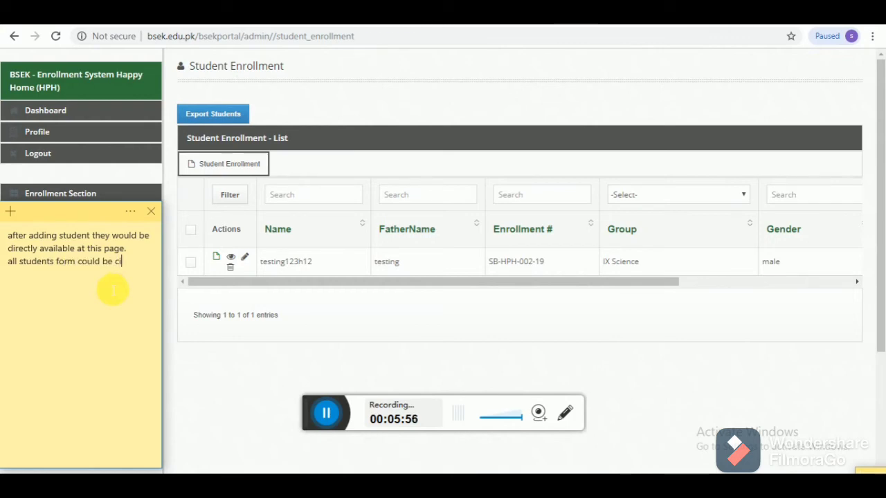
{"action": "type", "text": "wed"}
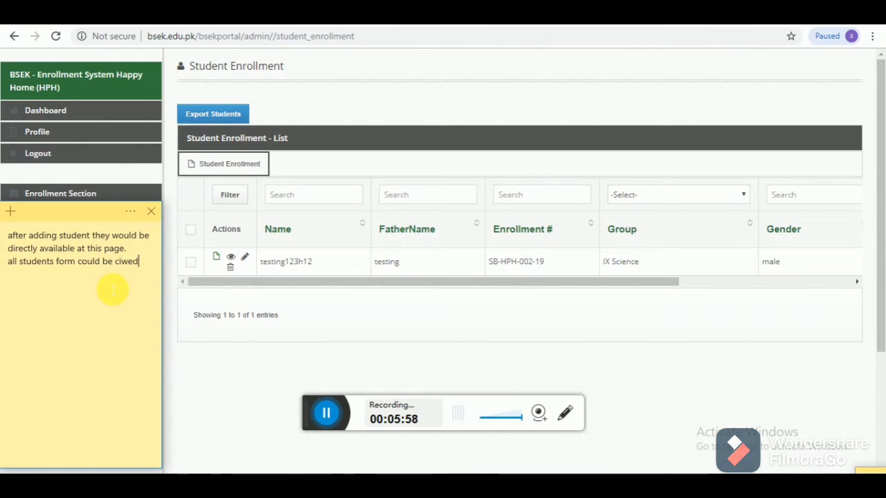
{"action": "key", "text": "BackSpace"}
{"action": "key", "text": "BackSpace"}
{"action": "key", "text": "BackSpace"}
{"action": "key", "text": "BackSpace"}
{"action": "key", "text": "BackSpace"}
{"action": "type", "text": "vie"}
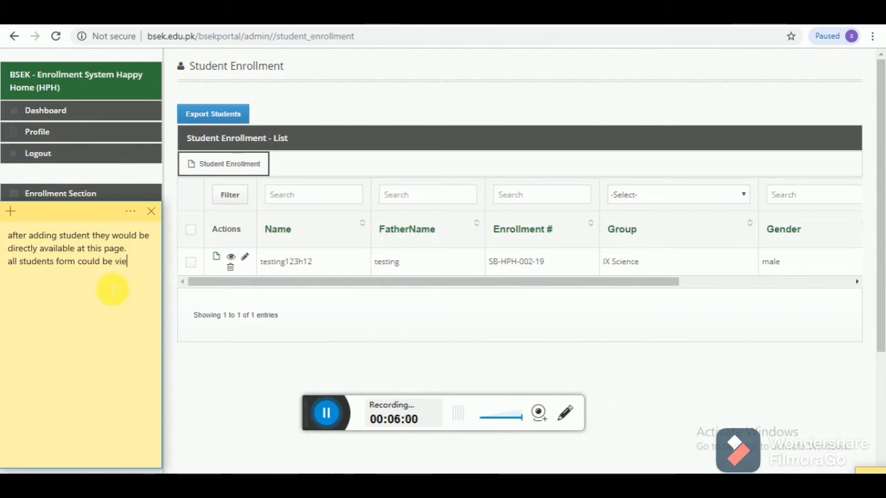
{"action": "type", "text": "wed"}
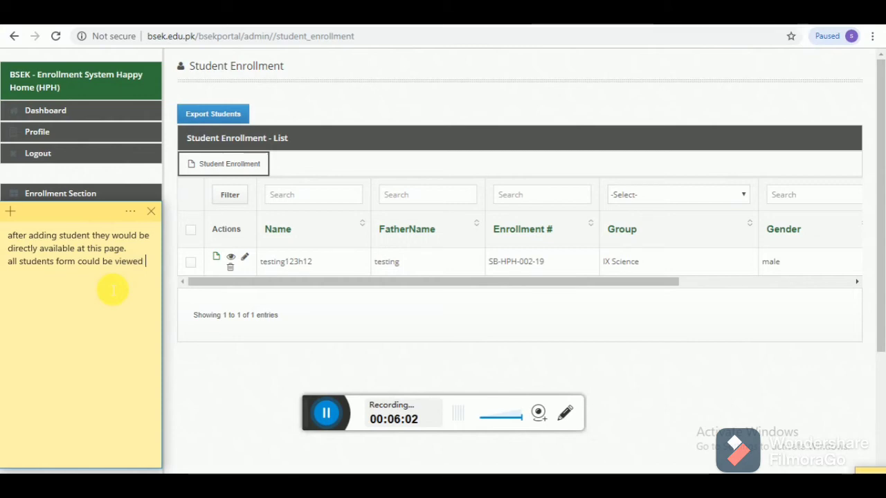
{"action": "key", "text": "BackSpace"}
{"action": "key", "text": "BackSpace"}
{"action": "key", "text": "BackSpace"}
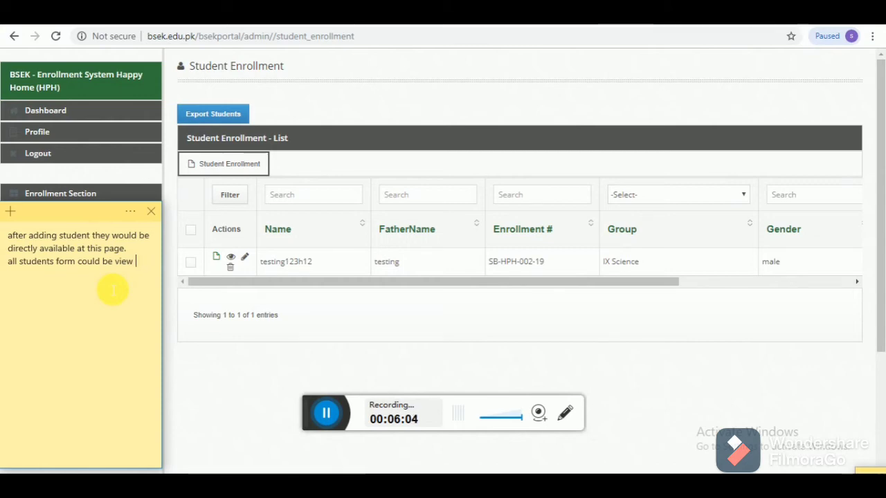
Step: Continue the sticky note's second sentence with "from this form and could be editor delete."
{"action": "type", "text": "from "}
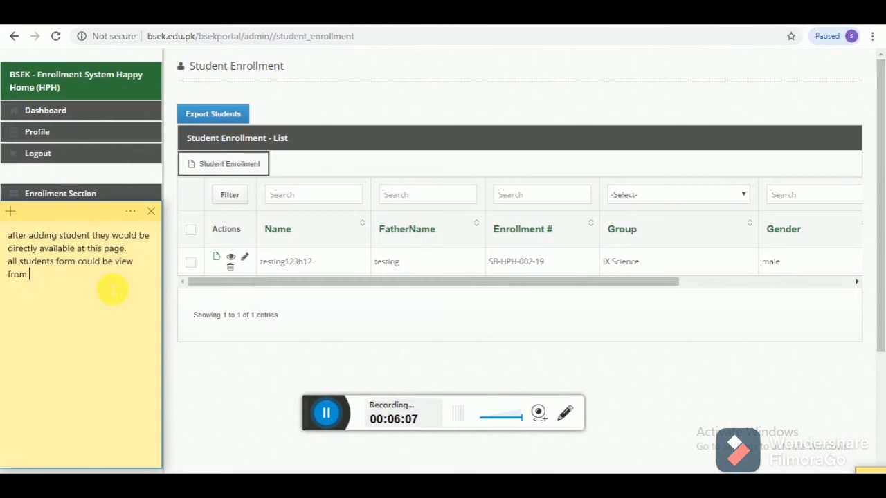
{"action": "type", "text": "this "}
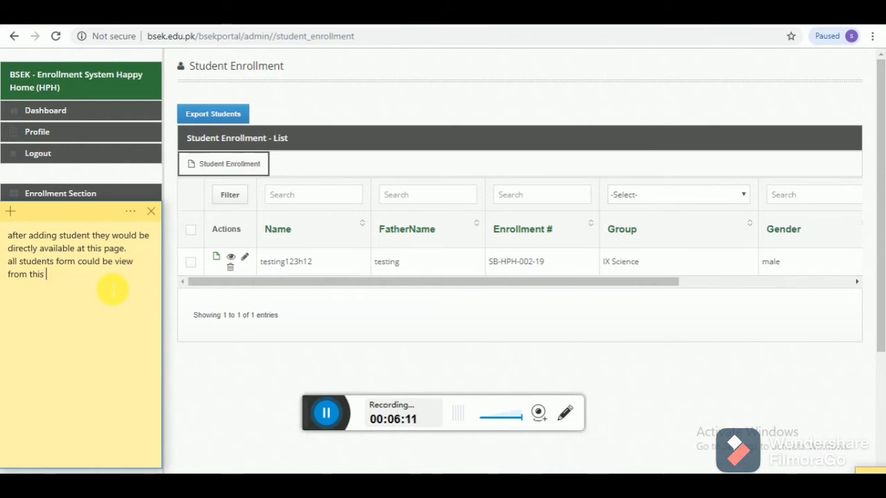
{"action": "type", "text": "form and could "}
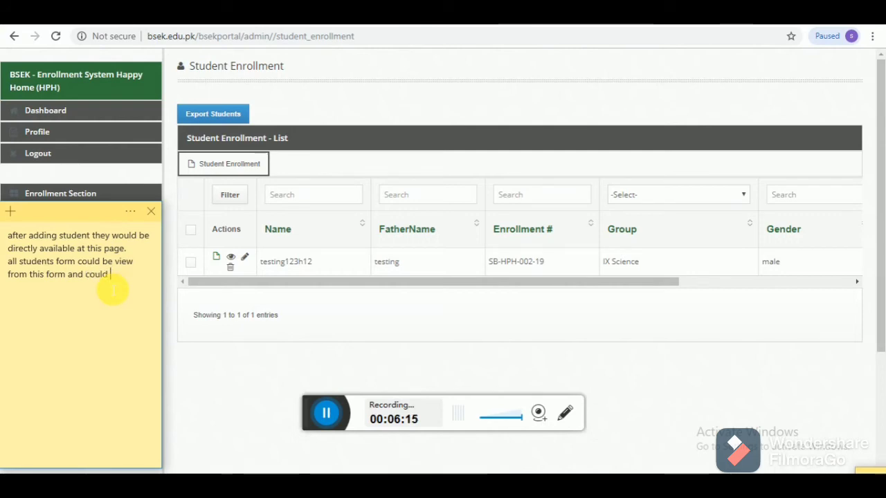
{"action": "type", "text": "be edit."}
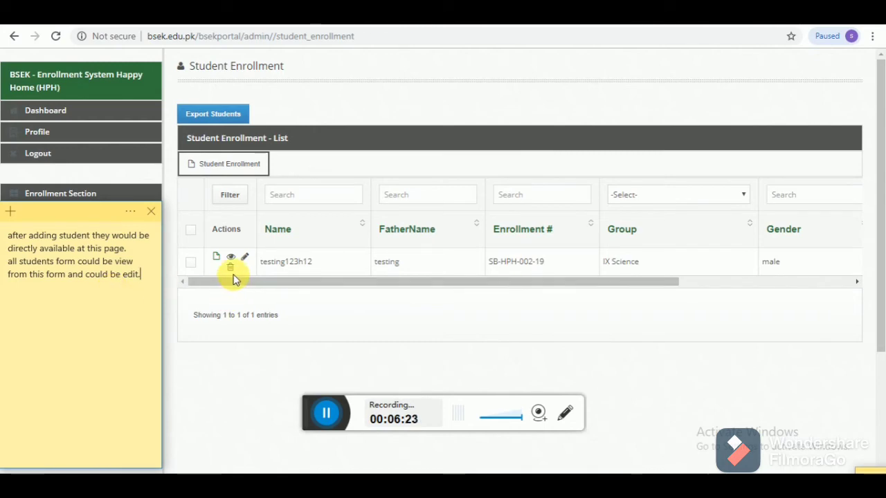
{"action": "key", "text": "BackSpace"}
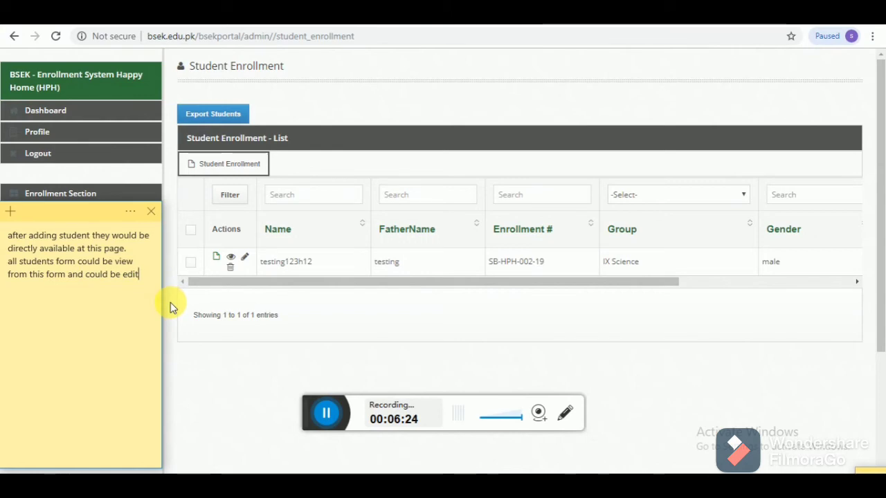
{"action": "type", "text": "or delete."}
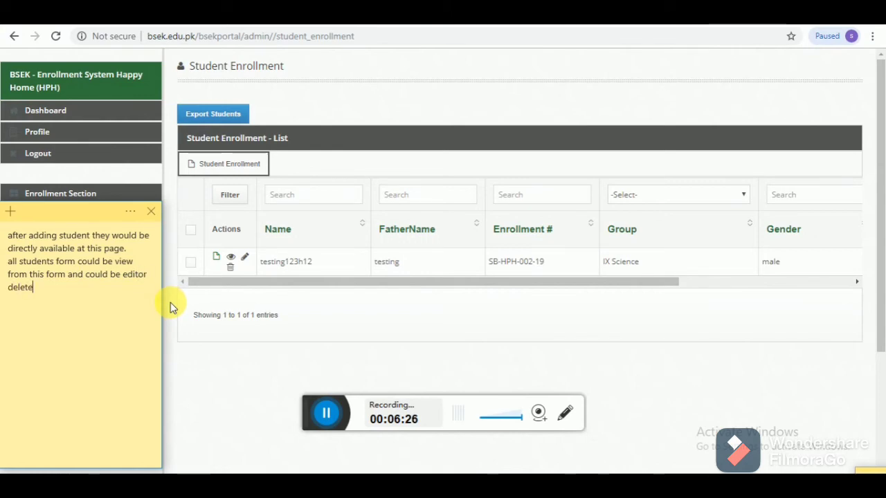
Step: Open the Enrollment Payments page from the Enrollment Section and bring the sticky note back into view
{"action": "left_click", "coordinate": [278, 335]}
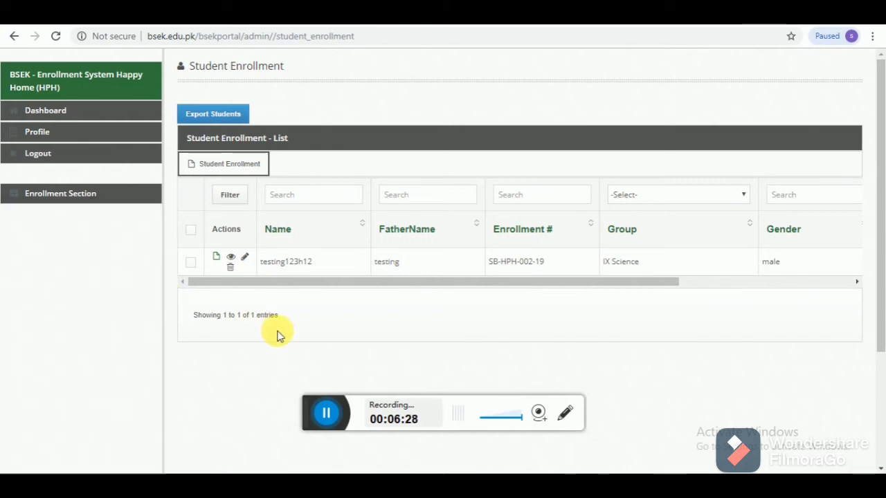
{"action": "left_click", "coordinate": [85, 204]}
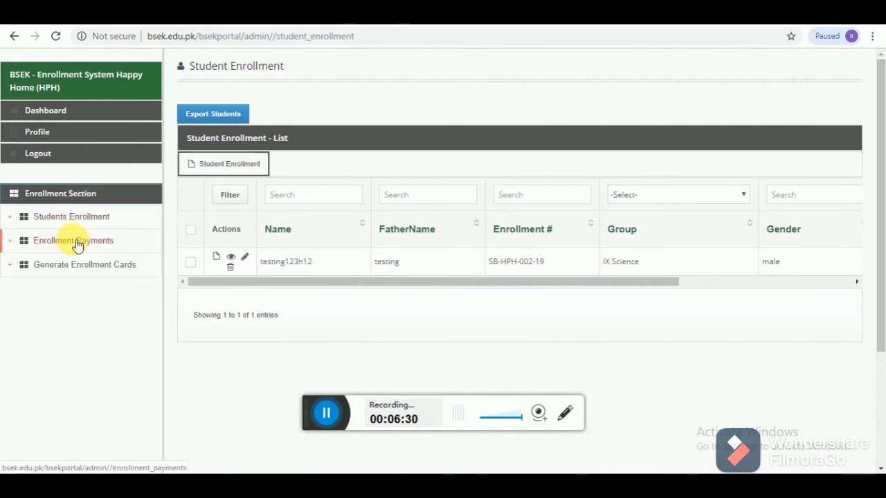
{"action": "left_click", "coordinate": [78, 244]}
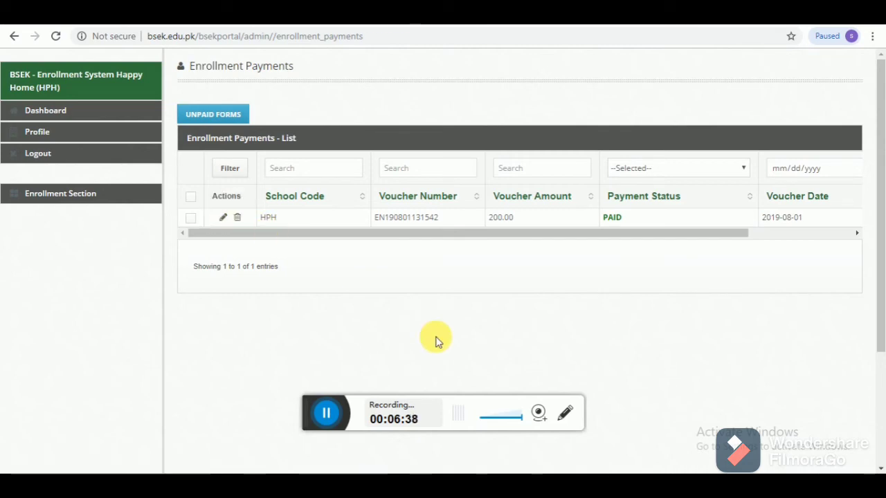
{"action": "key", "text": "alt+Tab"}
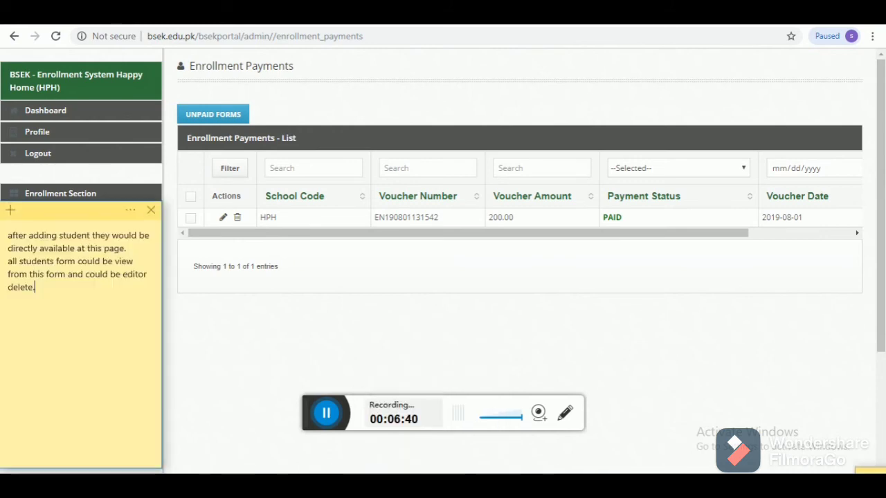
Step: Replace the sticky note's text with "if payment status would be completed", highlighting the voucher's PAID status in the payments list
{"action": "key", "text": "ctrl+a"}
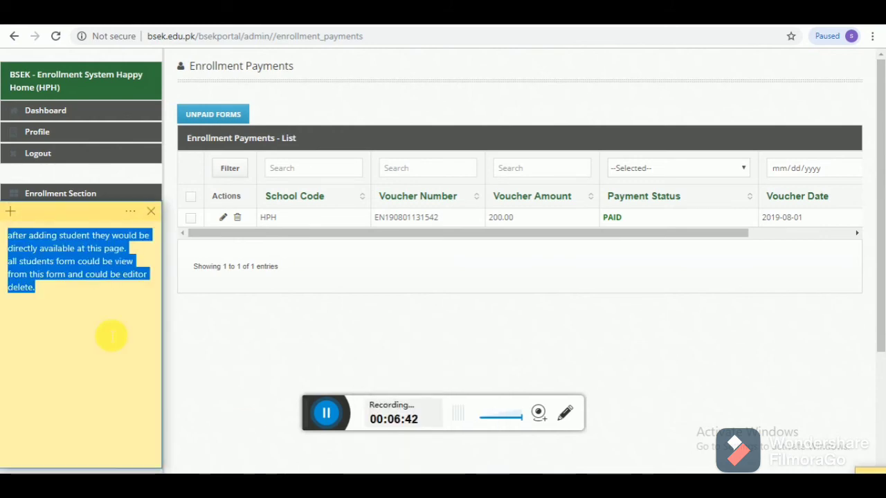
{"action": "key", "text": "BackSpace"}
{"action": "type", "text": "if"}
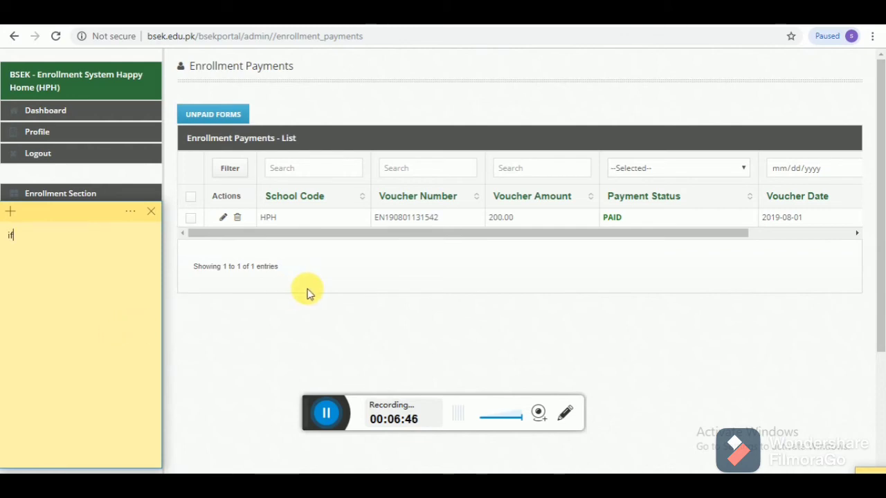
{"action": "left_click", "coordinate": [638, 222]}
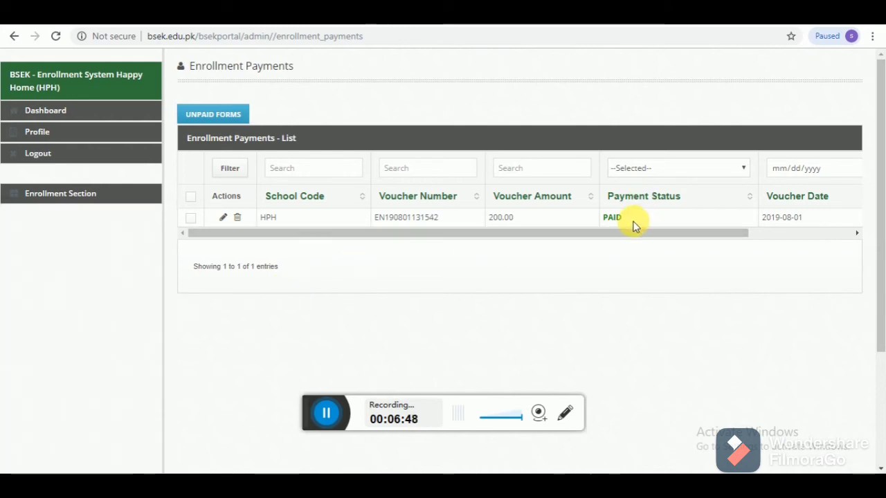
{"action": "double_click", "coordinate": [612, 219]}
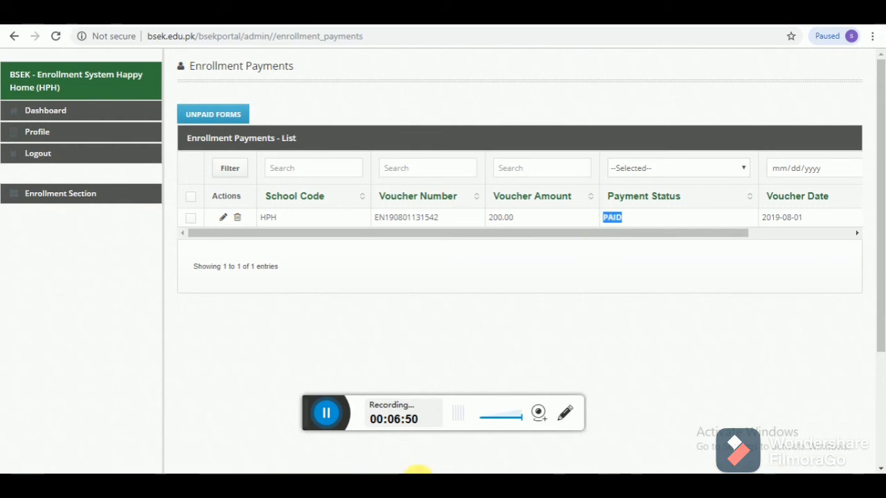
{"action": "left_click", "coordinate": [862, 473]}
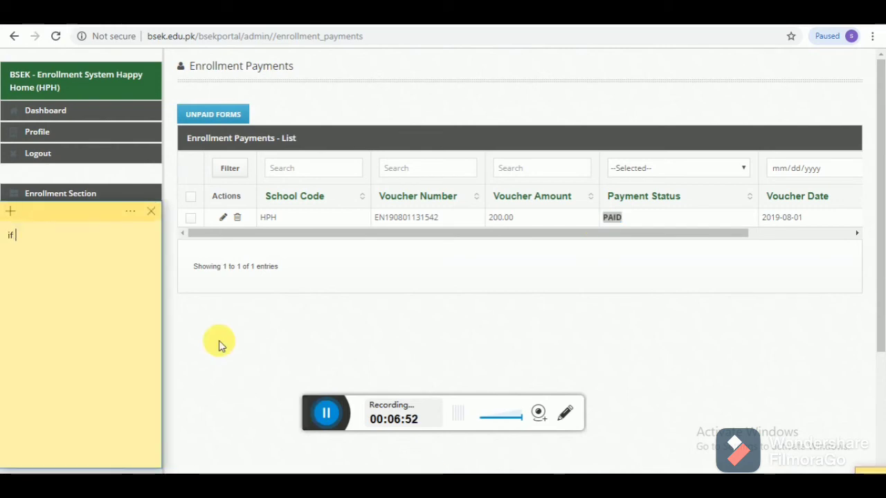
{"action": "type", "text": "payment status"}
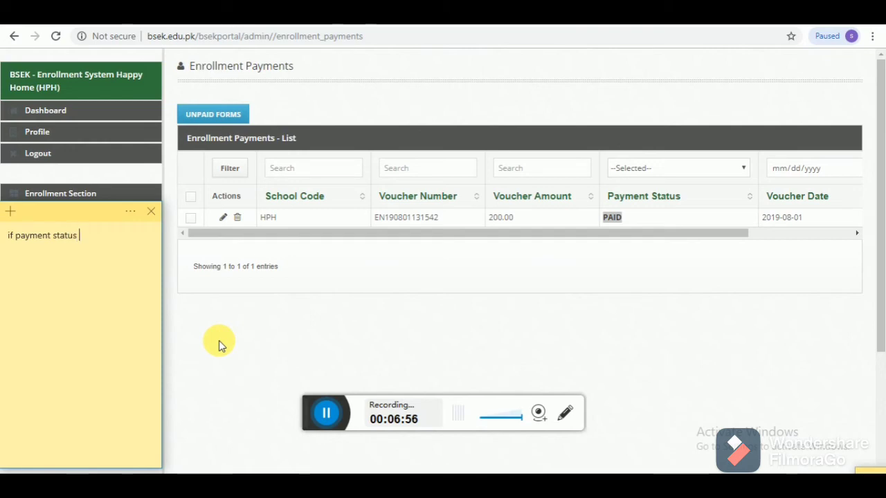
{"action": "type", "text": " c"}
{"action": "key", "text": "BackSpace"}
{"action": "type", "text": "would be completed"}
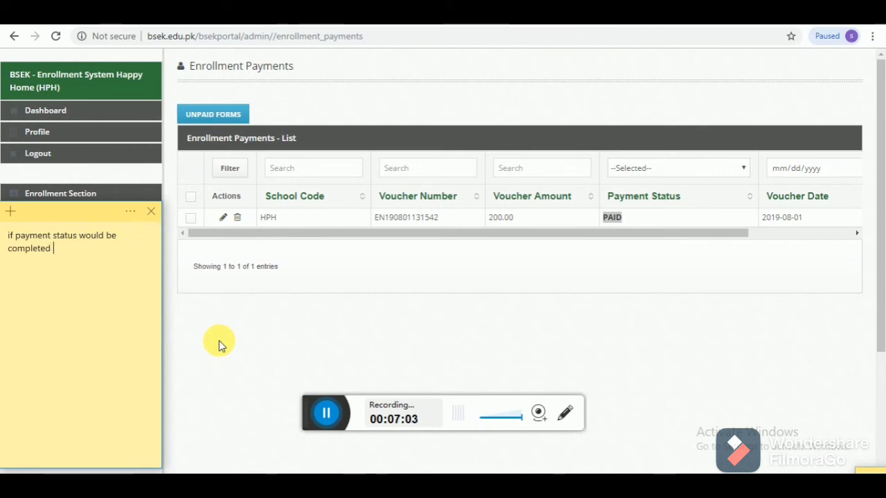
Step: Continue the sticky note's sentence with "school could generate enrollement card"
{"action": "type", "text": " sch"}
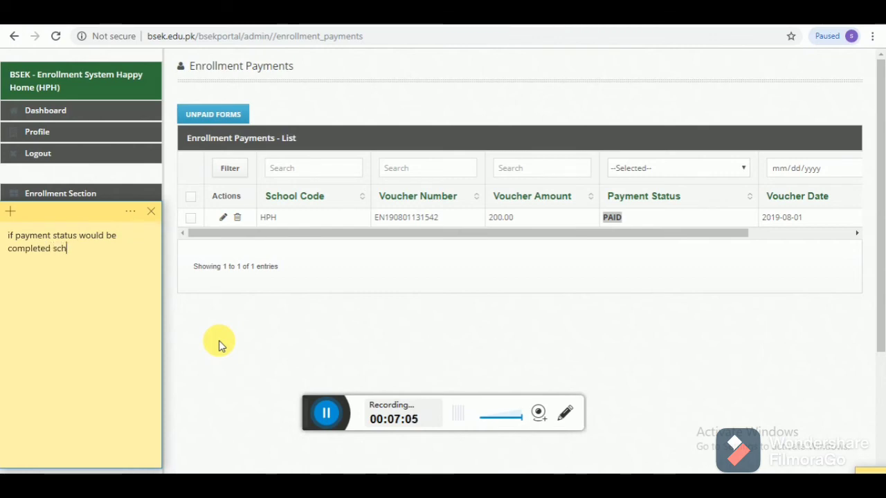
{"action": "type", "text": "ool w"}
{"action": "key", "text": "BackSpace"}
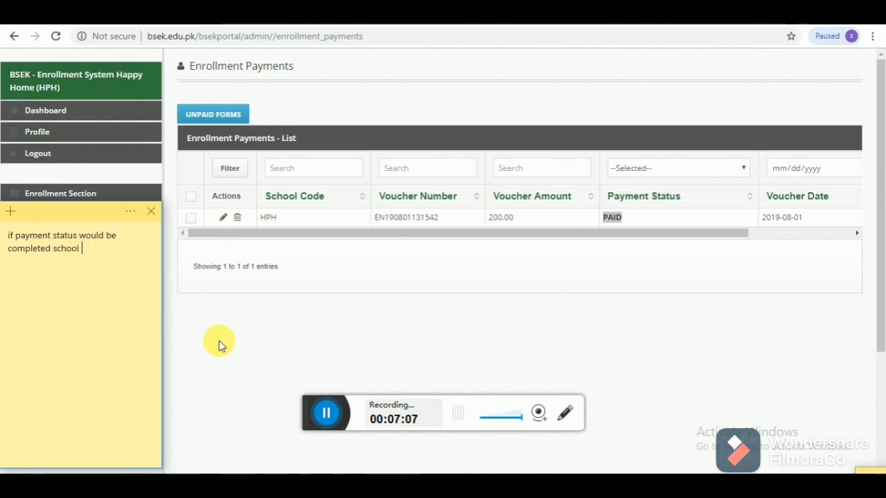
{"action": "type", "text": "could generate "}
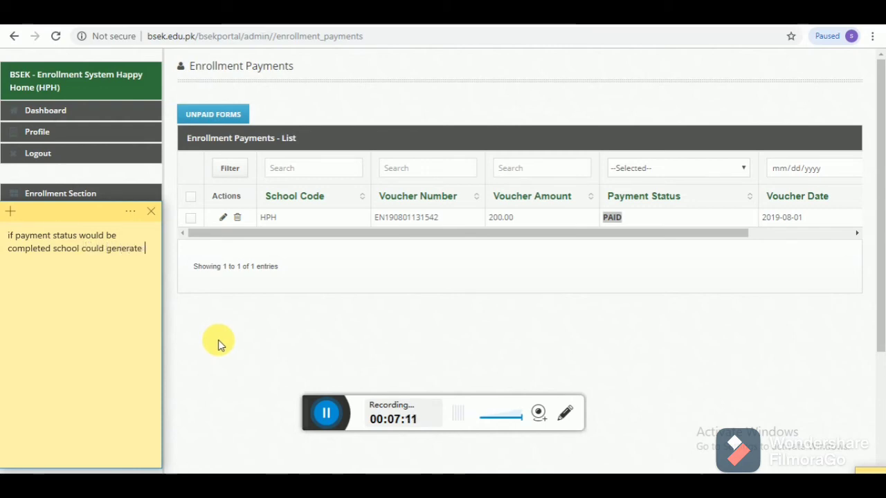
{"action": "type", "text": "en"}
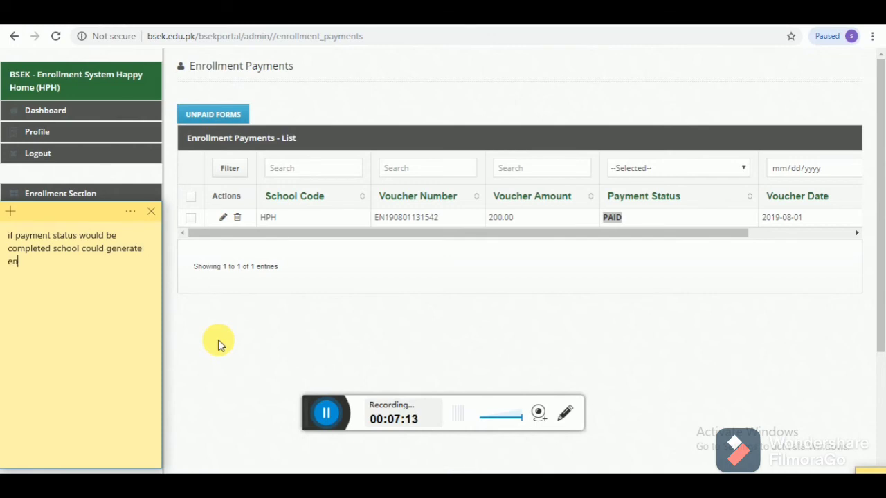
{"action": "type", "text": "rollen"}
{"action": "key", "text": "BackSpace"}
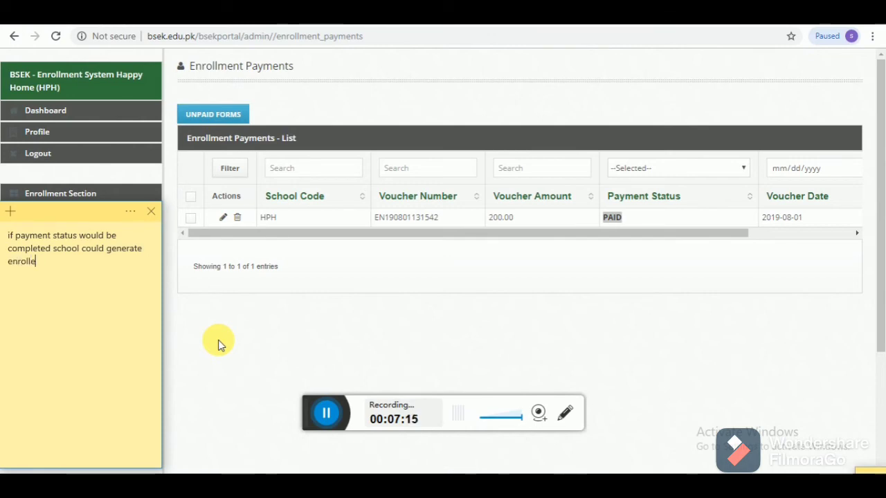
{"action": "type", "text": "ment card"}
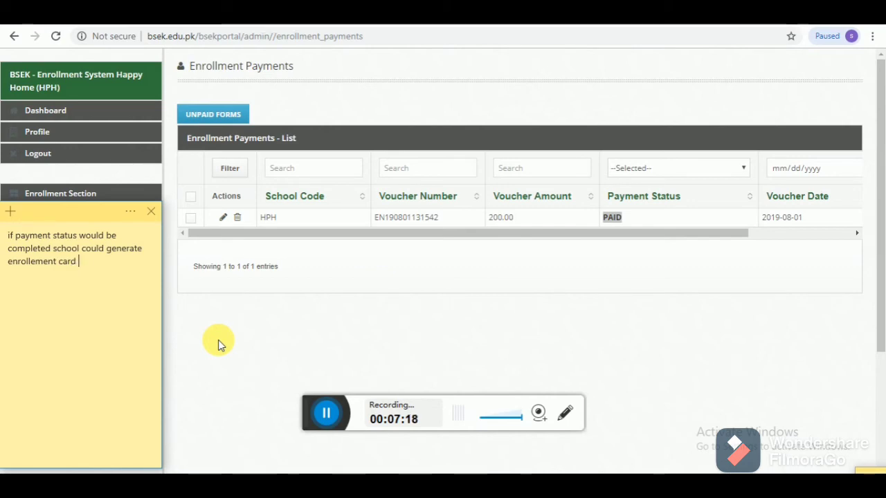
Step: Continue the sticky note's sentence with "there would be button to"
{"action": "left_click", "coordinate": [214, 221]}
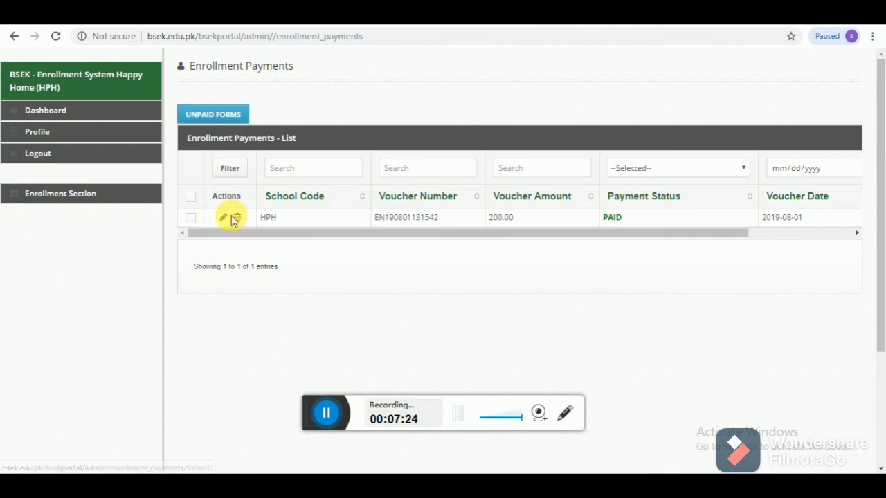
{"action": "left_click", "coordinate": [420, 473]}
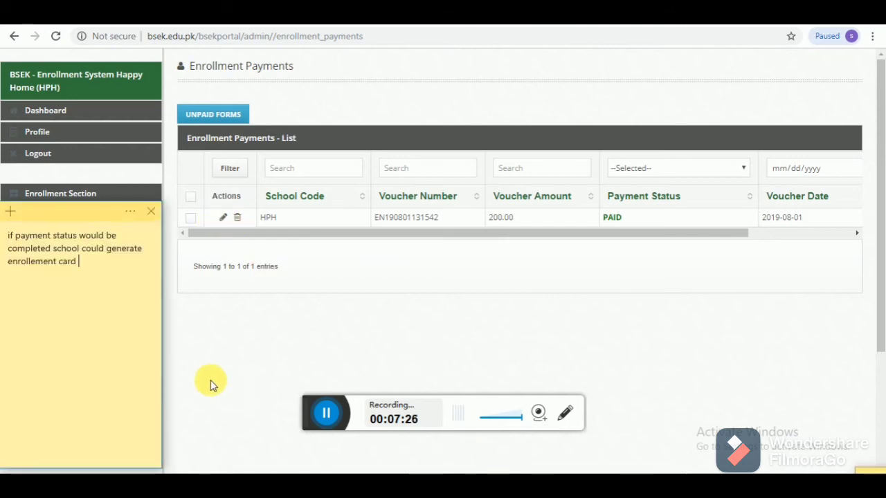
{"action": "type", "text": "there"}
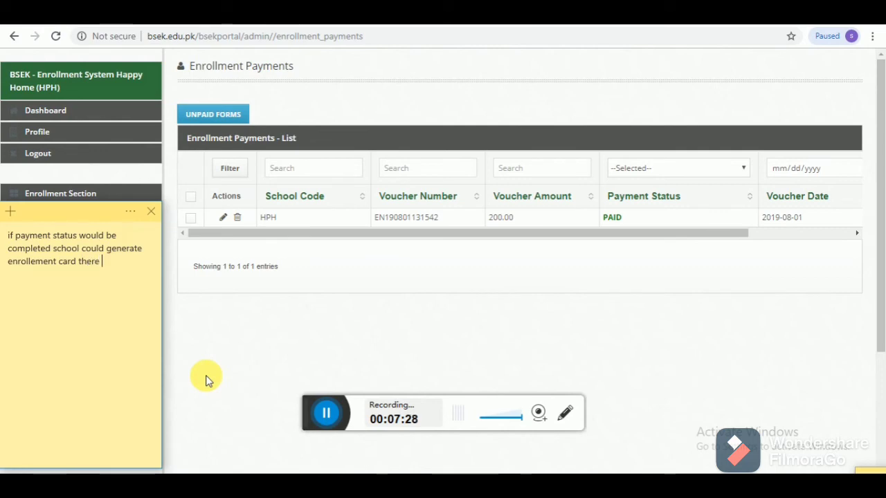
{"action": "type", "text": " xould"}
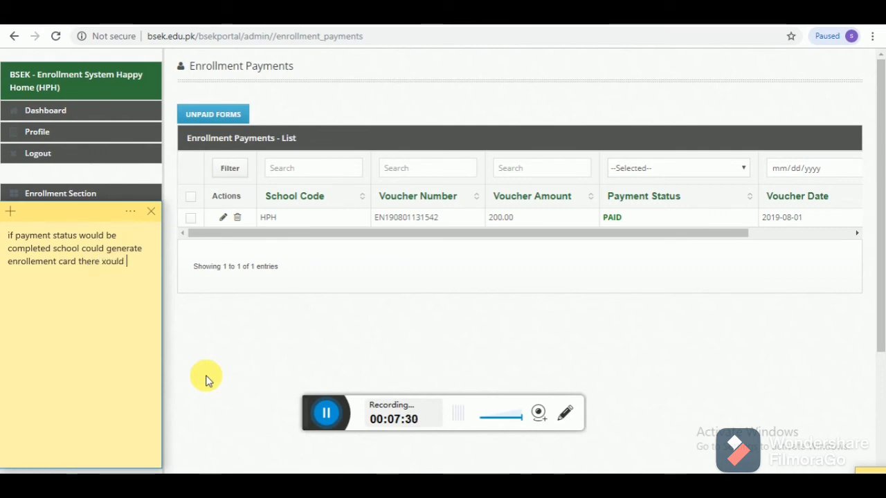
{"action": "key", "text": "BackSpace"}
{"action": "key", "text": "BackSpace"}
{"action": "key", "text": "BackSpace"}
{"action": "key", "text": "BackSpace"}
{"action": "key", "text": "BackSpace"}
{"action": "type", "text": "would b"}
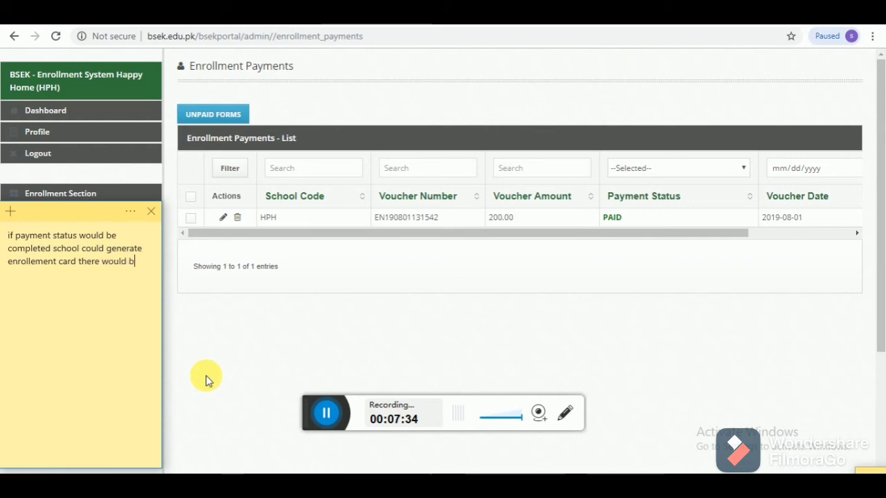
{"action": "type", "text": "e button "}
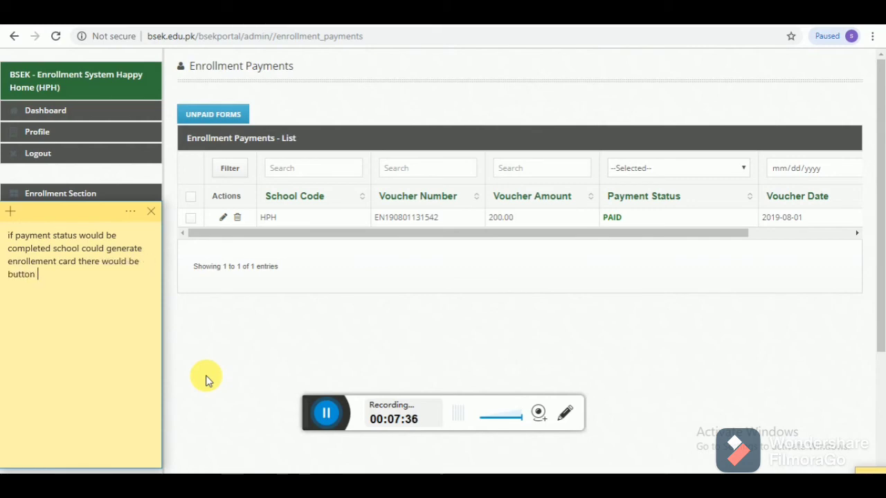
{"action": "type", "text": "to"}
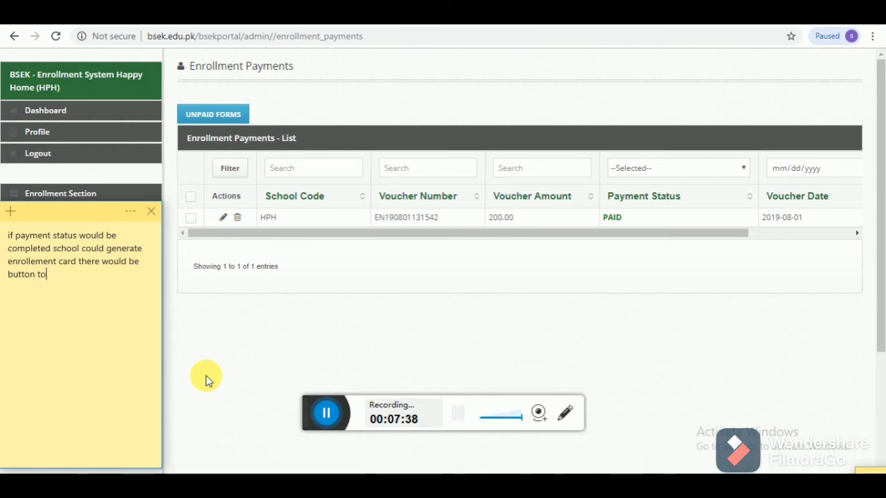
Step: Finish the sticky note's sentence with "generate if completed and admin if payment recieved successfully."
{"action": "type", "text": " generate if c"}
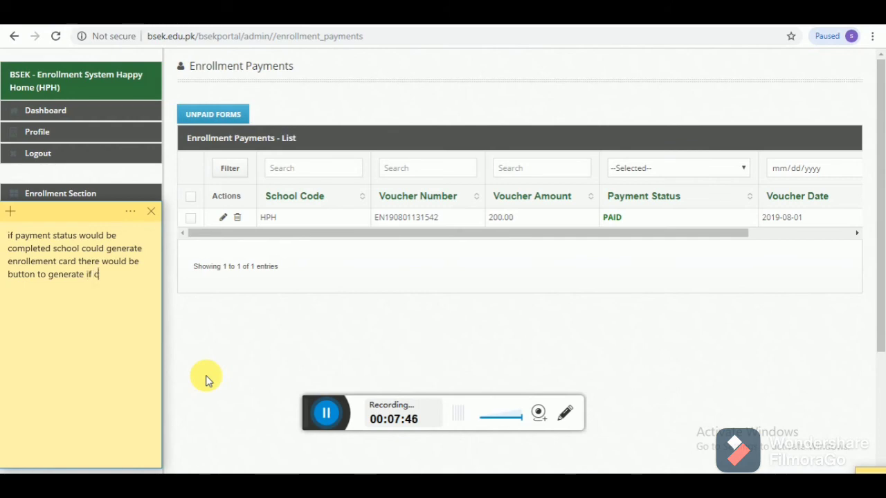
{"action": "type", "text": "ompleted and "}
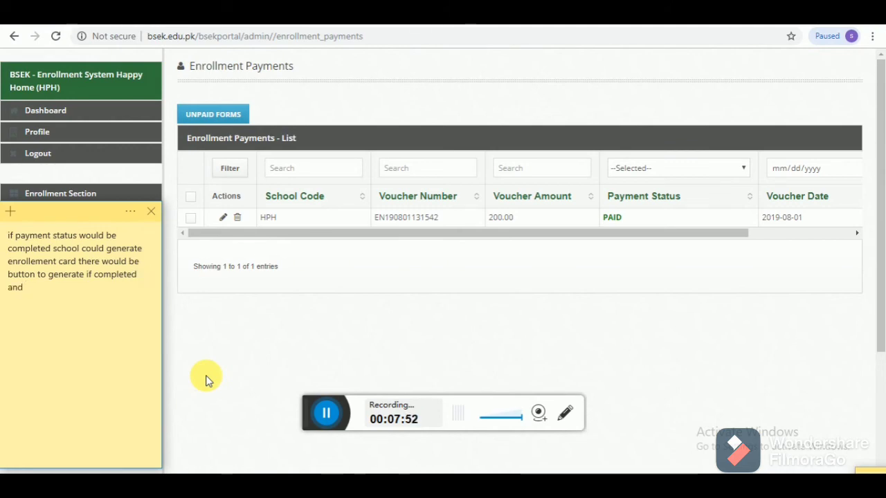
{"action": "type", "text": "admin "}
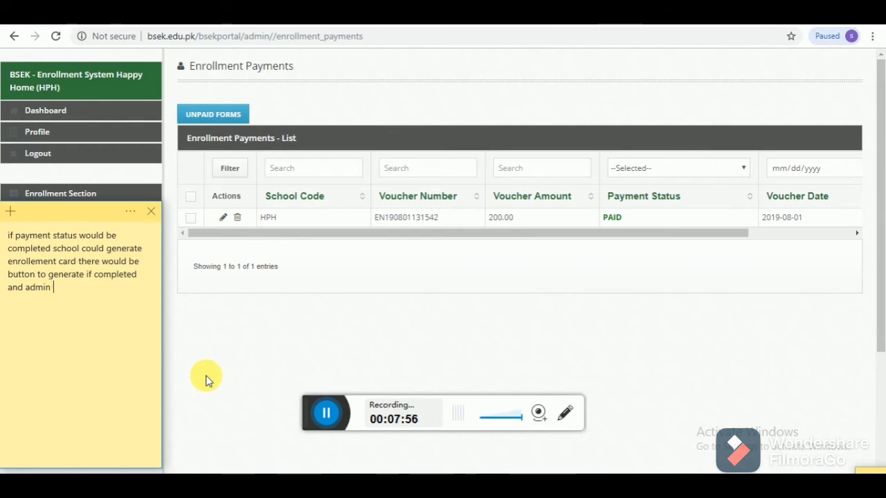
{"action": "type", "text": "if payment recie"}
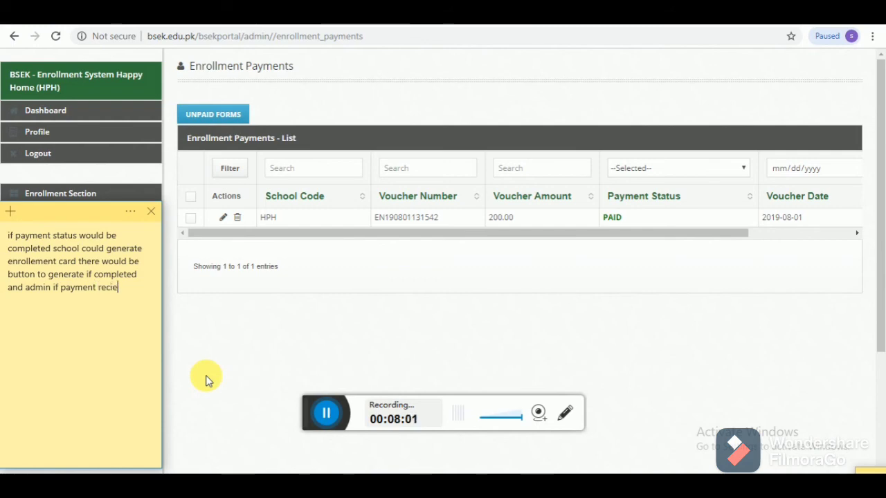
{"action": "type", "text": "ved"}
{"action": "type", "text": " successs"}
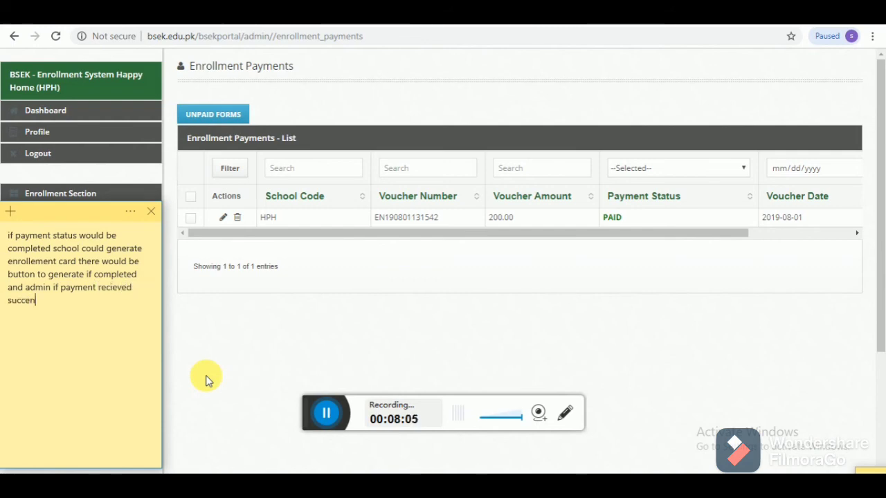
{"action": "key", "text": "BackSpace"}
{"action": "key", "text": "BackSpace"}
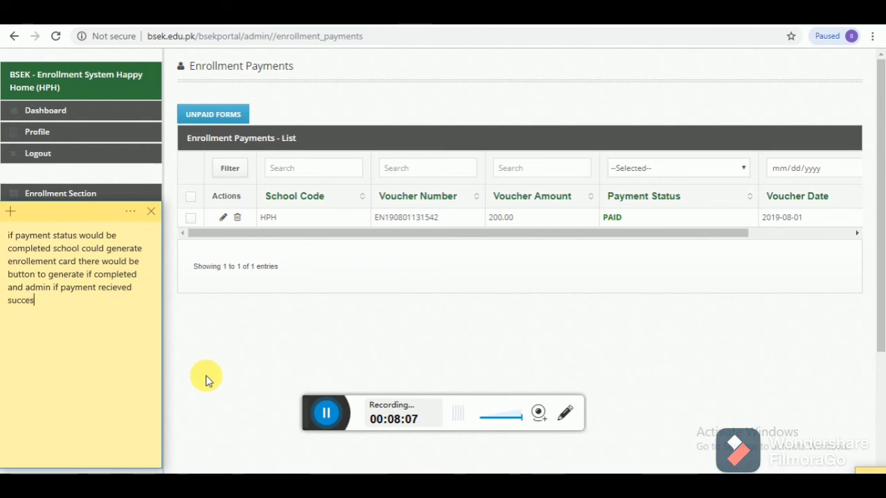
{"action": "type", "text": "sfully."}
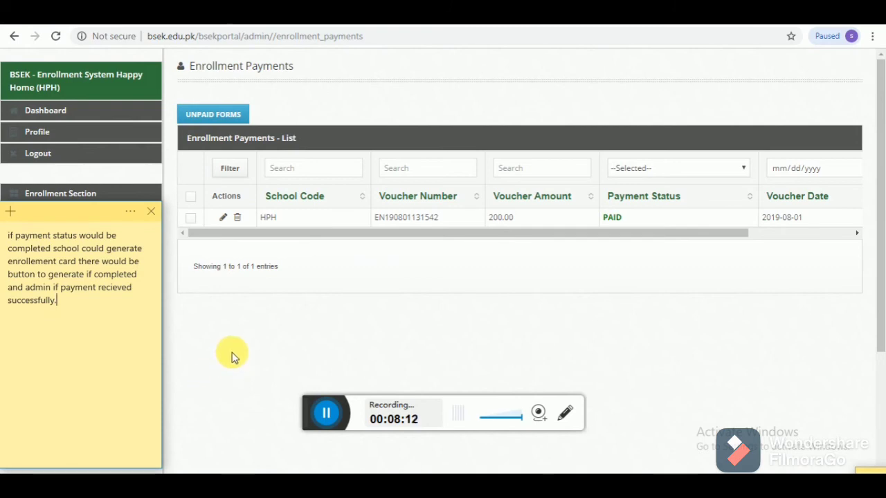
Step: Open the unpaid forms list and replace the sticky note's text with "unpaid form could be viewd from this form and fees could be submit also"
{"action": "left_click", "coordinate": [233, 116]}
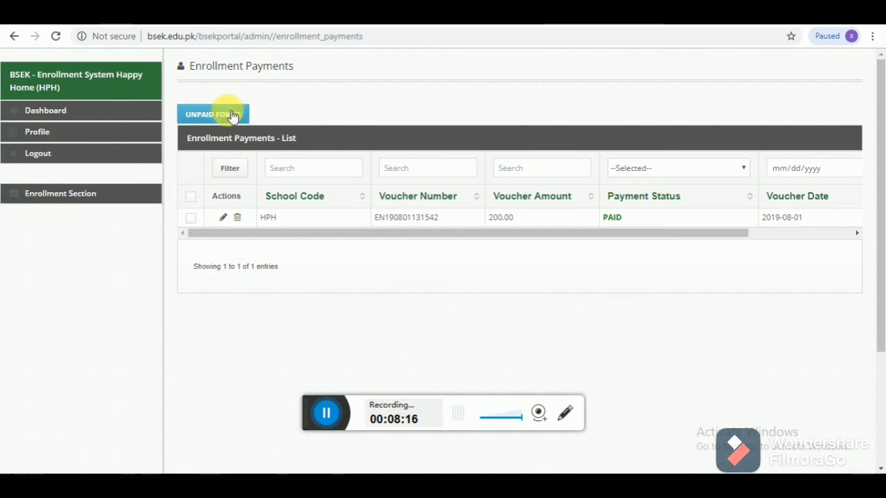
{"action": "left_click", "coordinate": [233, 116]}
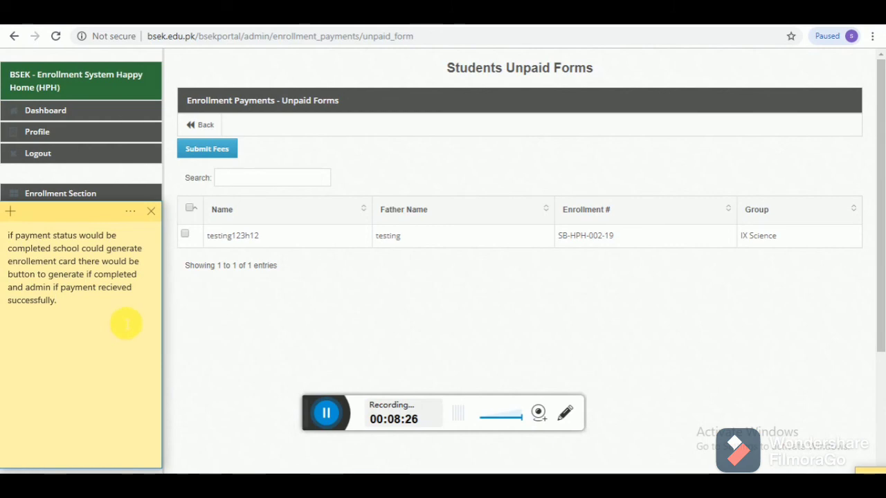
{"action": "key", "text": "ctrl+a"}
{"action": "key", "text": "BackSpace"}
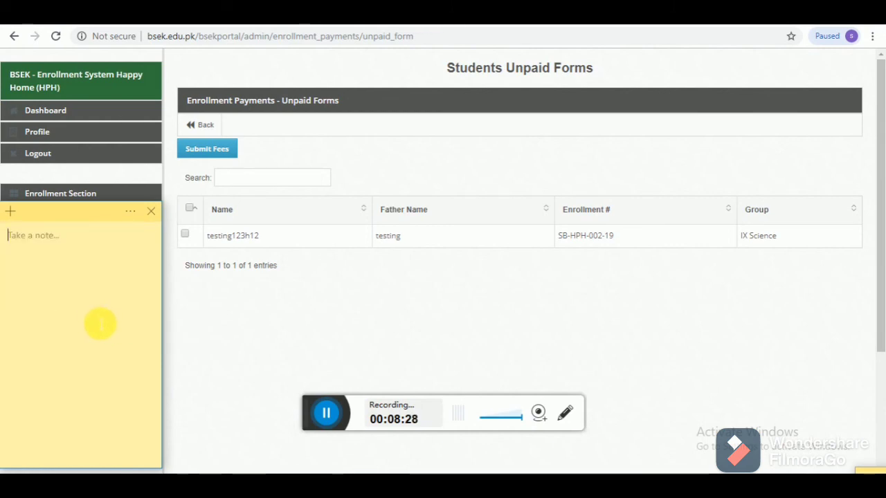
{"action": "type", "text": "unpaid"}
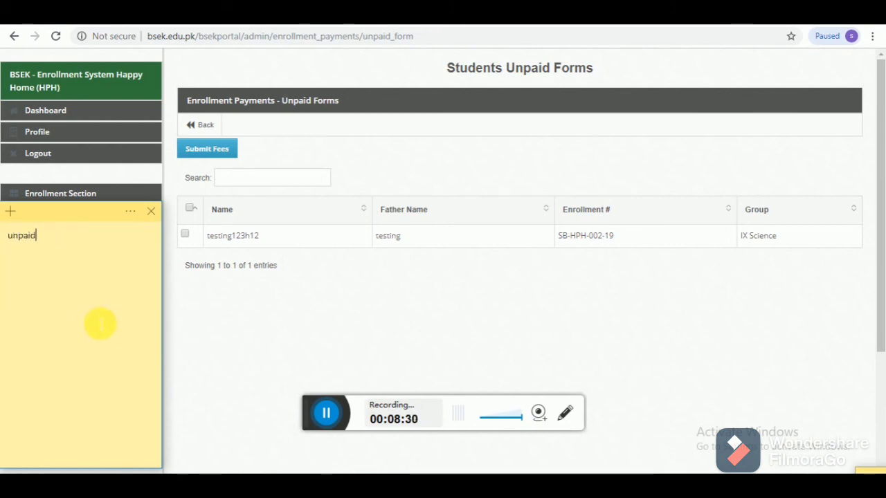
{"action": "type", "text": " form"}
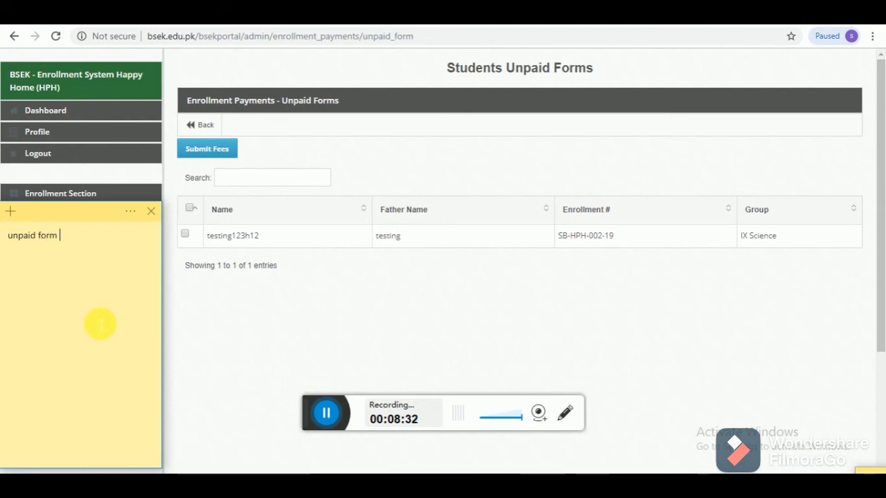
{"action": "type", "text": " could be viewd from "}
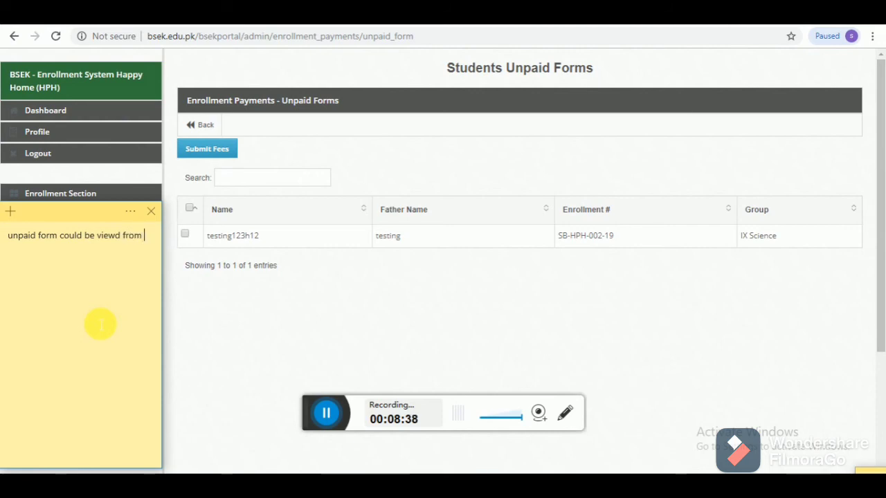
{"action": "type", "text": "this form and fe"}
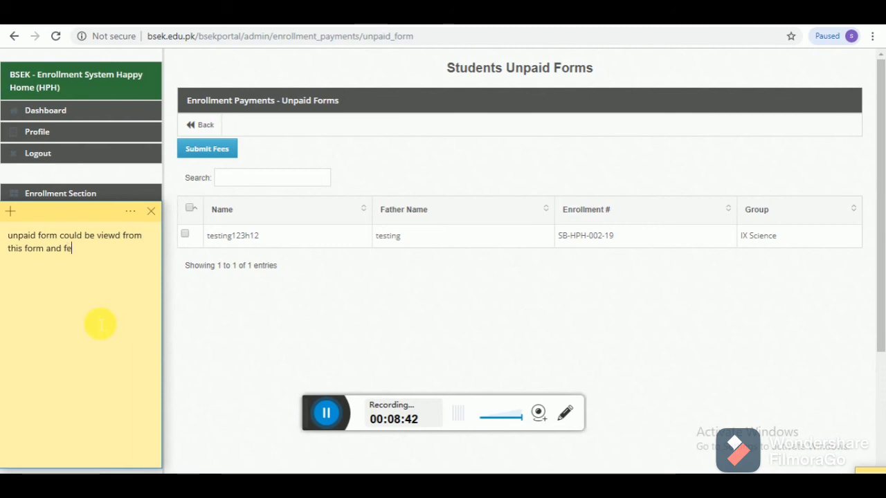
{"action": "type", "text": "es could be submi"}
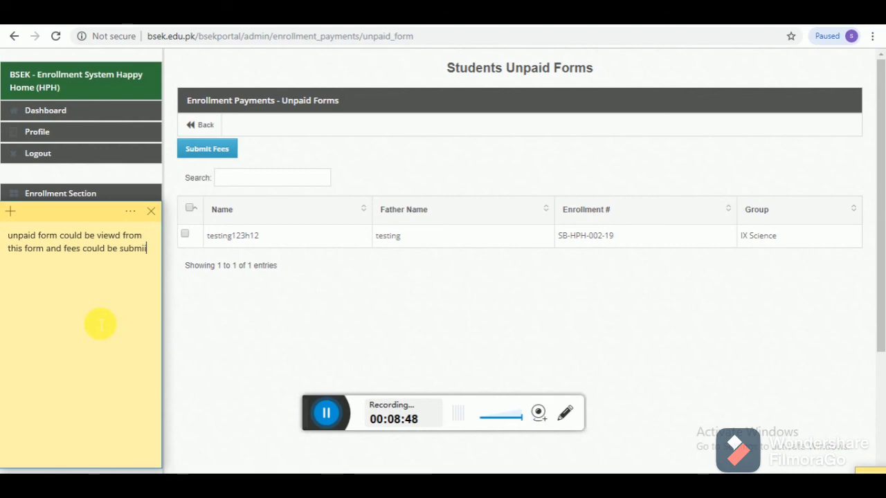
{"action": "key", "text": "BackSpace"}
{"action": "type", "text": "it also"}
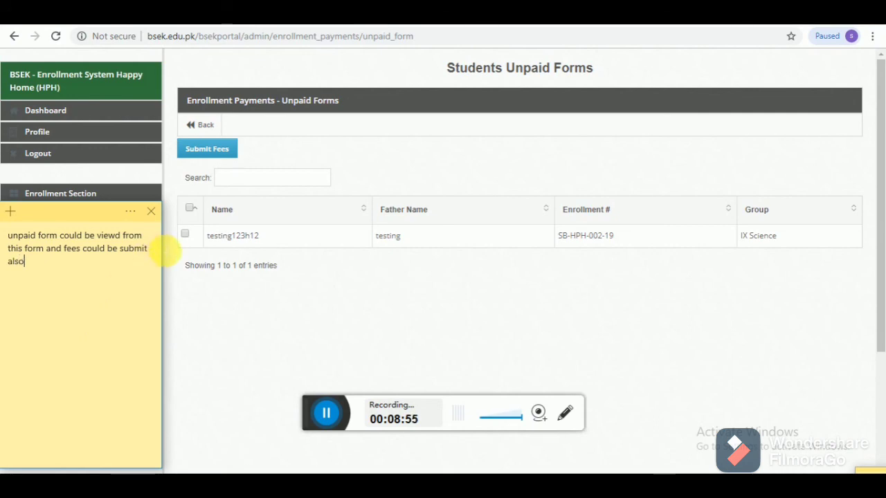
Step: Select the unpaid IX Science student and submit the enrollment fee voucher with payment status Paid
{"action": "left_click", "coordinate": [186, 234]}
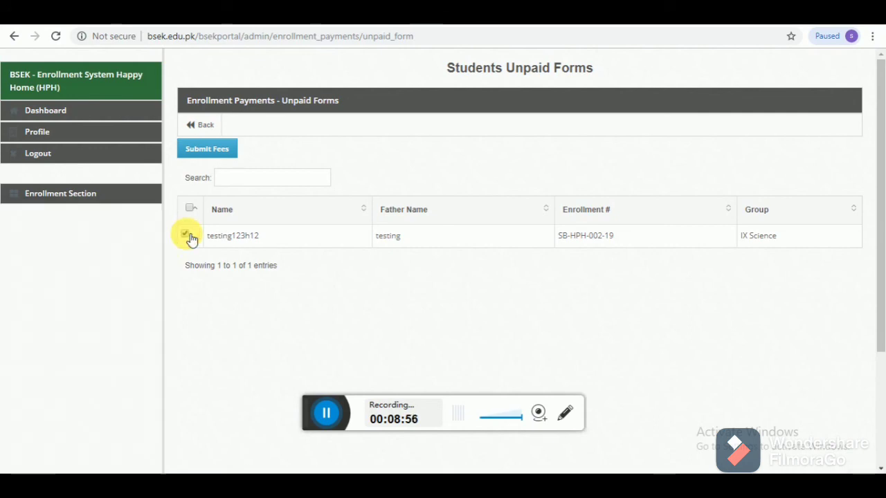
{"action": "left_click", "coordinate": [218, 156]}
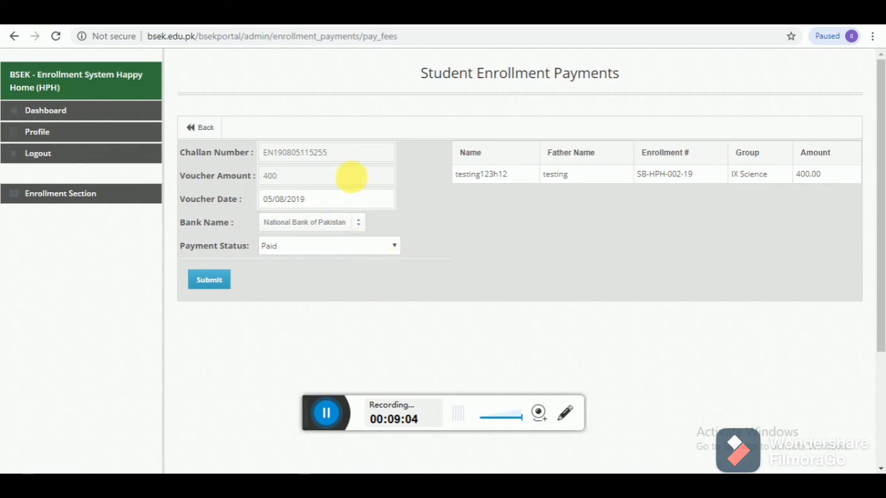
{"action": "left_click", "coordinate": [363, 251]}
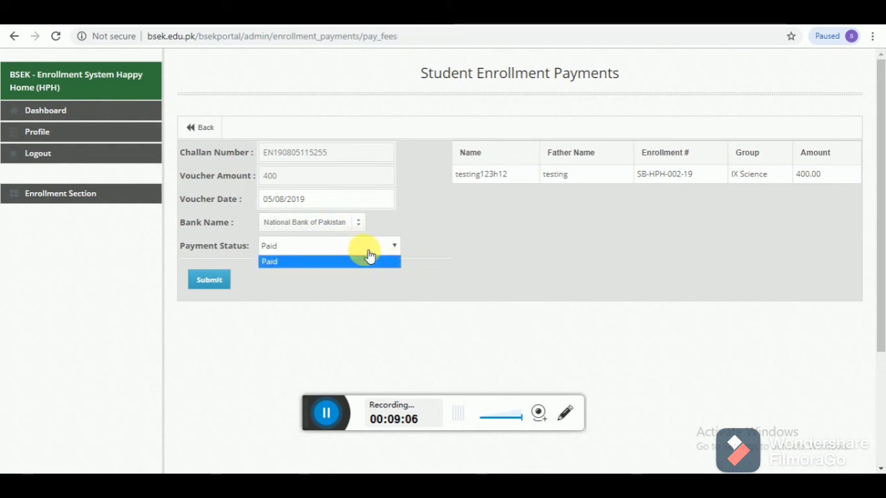
{"action": "left_click", "coordinate": [358, 252]}
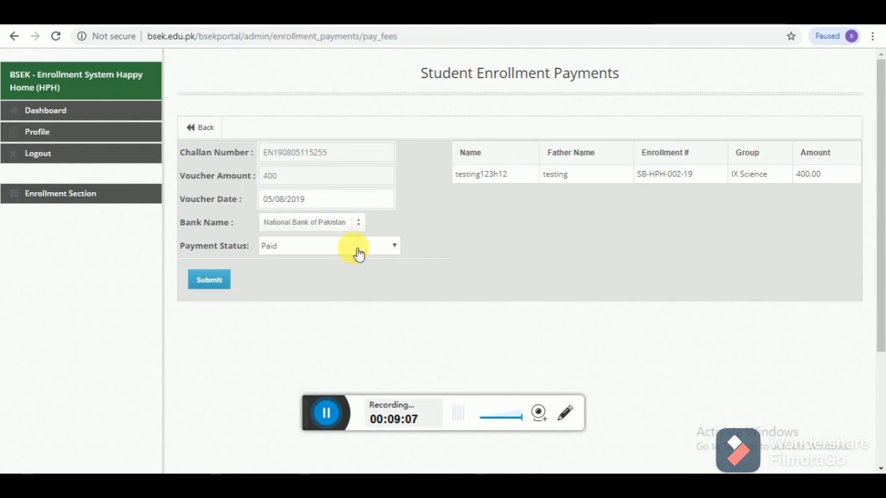
{"action": "left_click", "coordinate": [219, 284]}
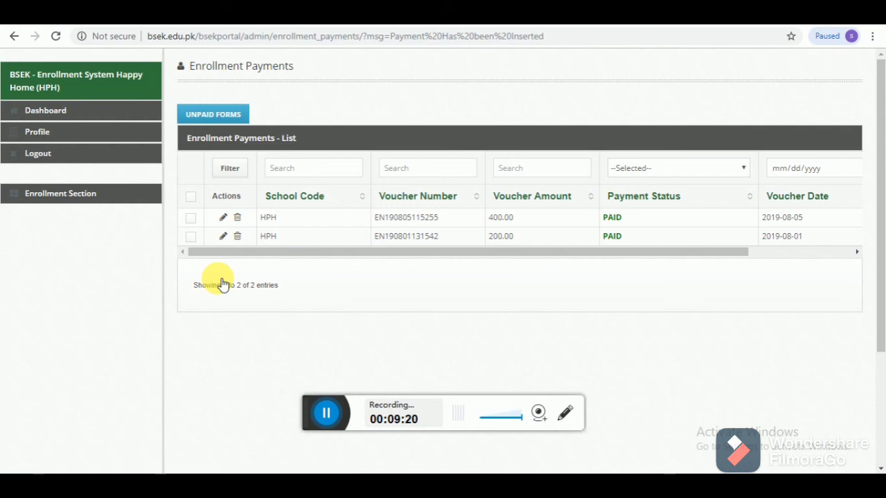
Step: Open the enrollment card generation form from the Enrollment Section and generate the IX Science student's card
{"action": "left_click", "coordinate": [106, 201]}
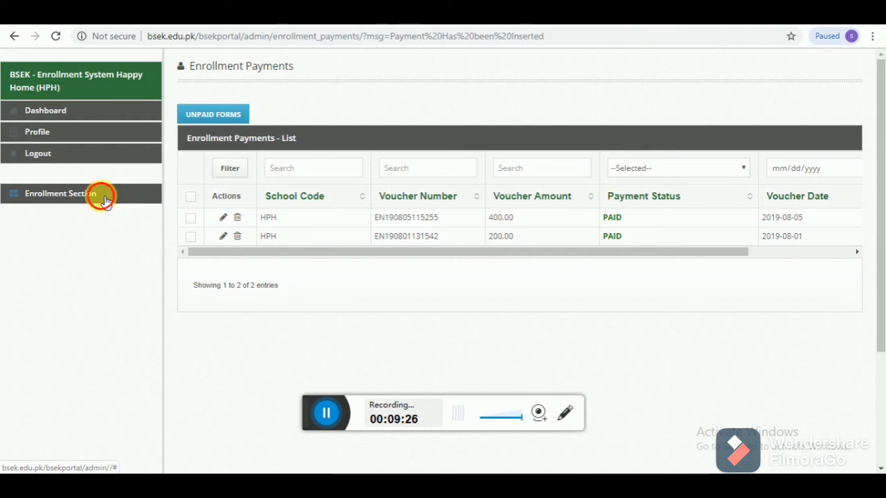
{"action": "left_click", "coordinate": [97, 267]}
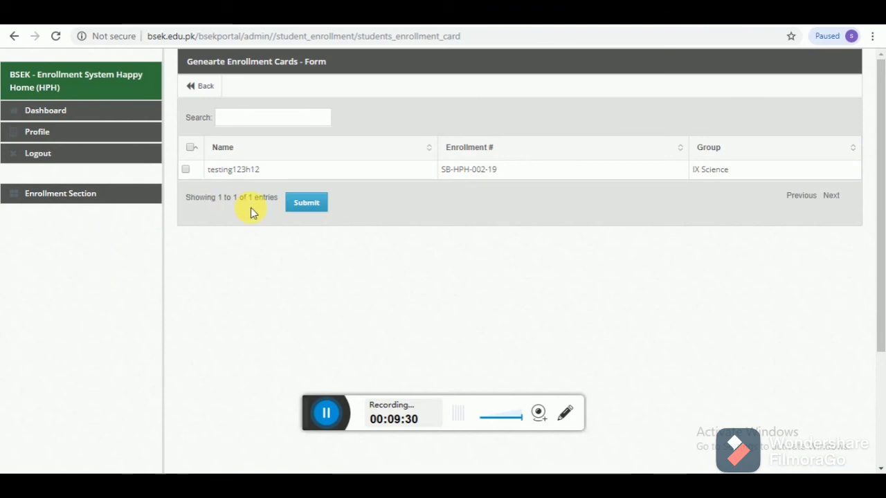
{"action": "left_click", "coordinate": [319, 215]}
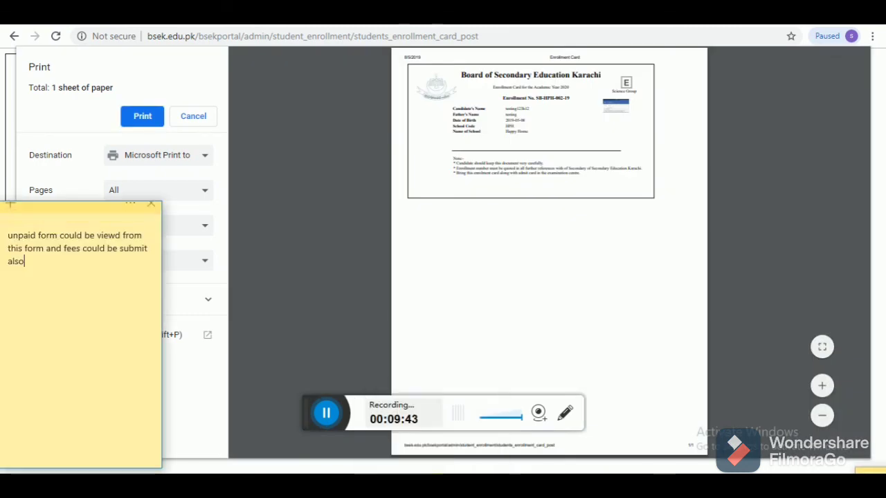
Step: Replace the sticky note's text with "enrollement card could be genrated and print from this page"
{"action": "key", "text": "ctrl+a"}
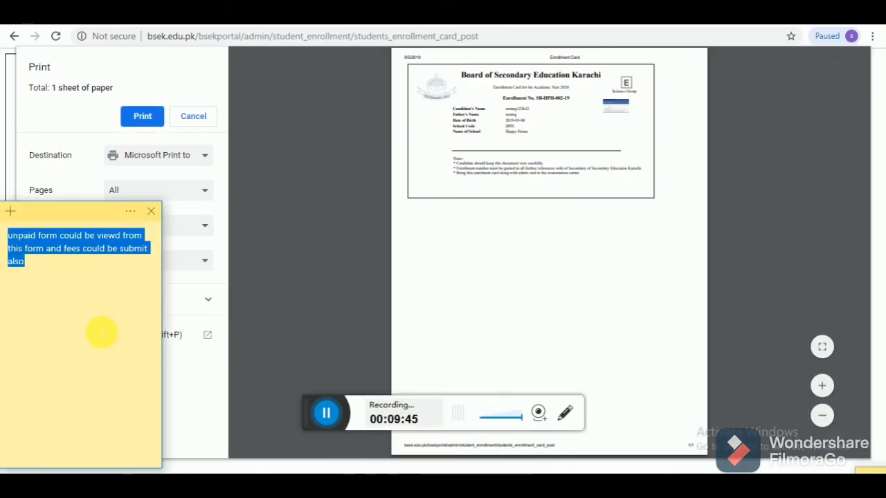
{"action": "key", "text": "BackSpace"}
{"action": "type", "text": "en"}
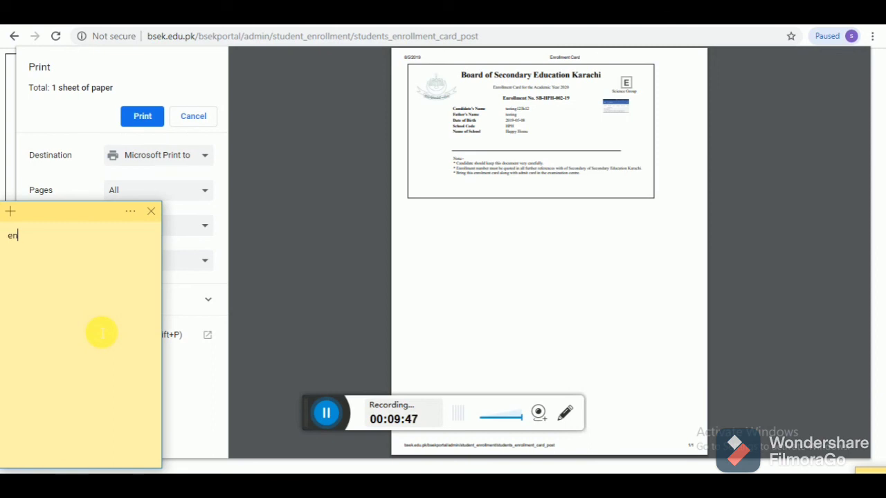
{"action": "type", "text": "rollement card co"}
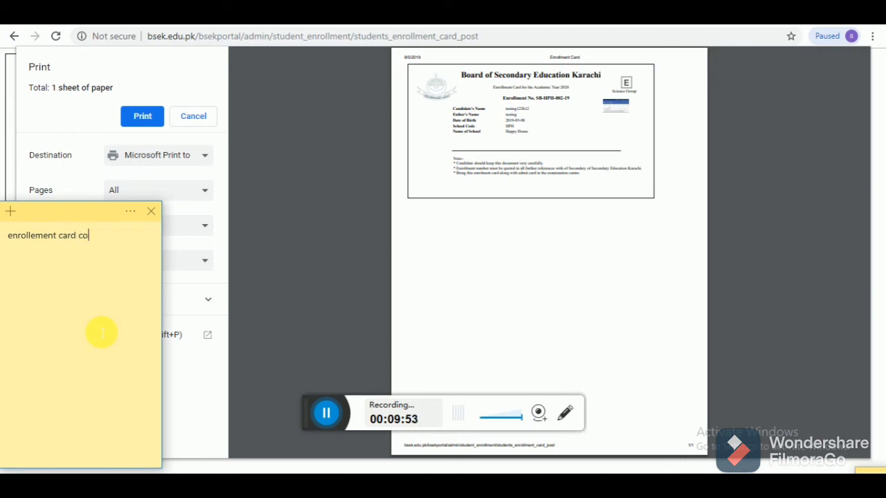
{"action": "type", "text": "uld be genrated and"}
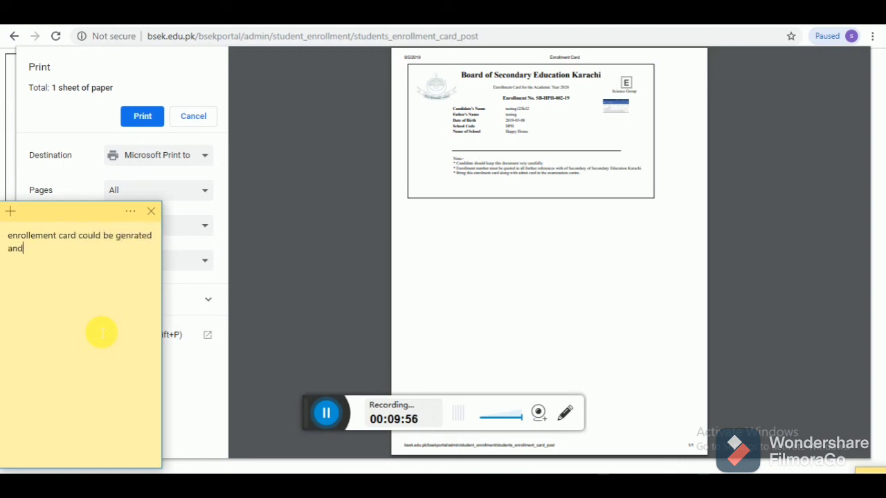
{"action": "type", "text": " print from"}
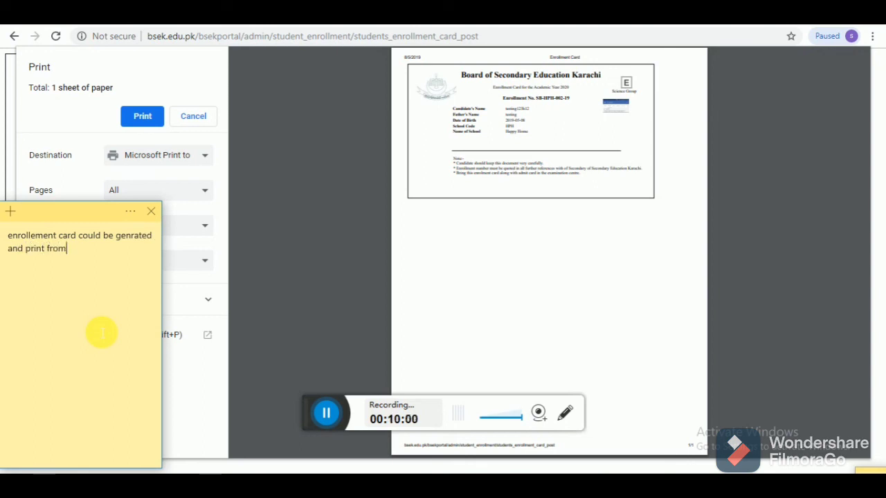
{"action": "type", "text": " this pae"}
{"action": "key", "text": "BackSpace"}
{"action": "type", "text": "ge"}
Step: Leave the print preview, return to the enrollment card generation form and bring the sticky note back into view
{"action": "left_click", "coordinate": [291, 296]}
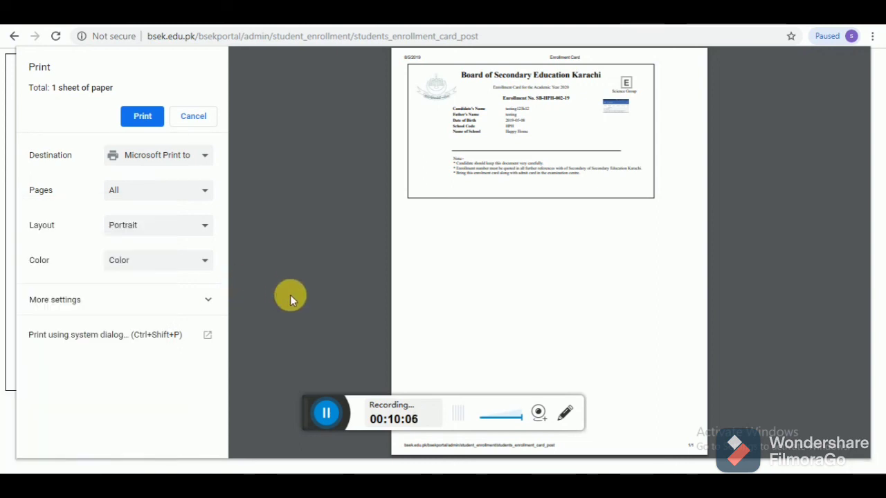
{"action": "left_click", "coordinate": [13, 36]}
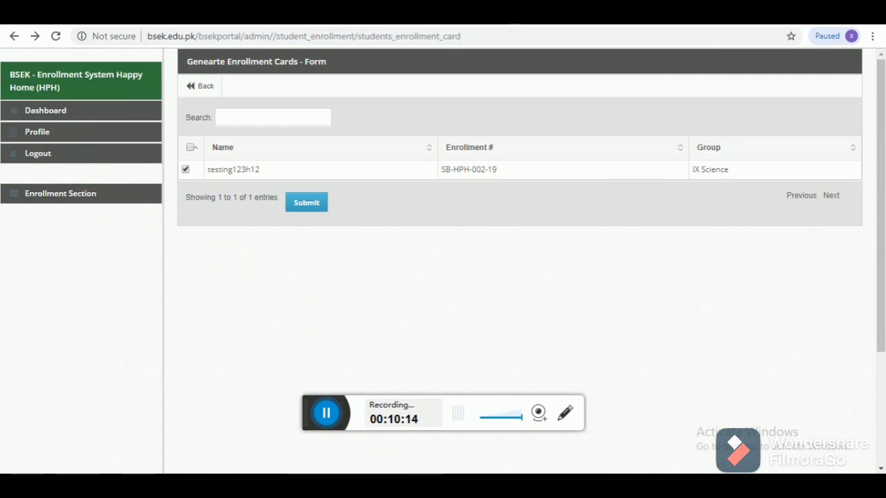
{"action": "key", "text": "alt+Tab"}
{"action": "left_click", "coordinate": [141, 295]}
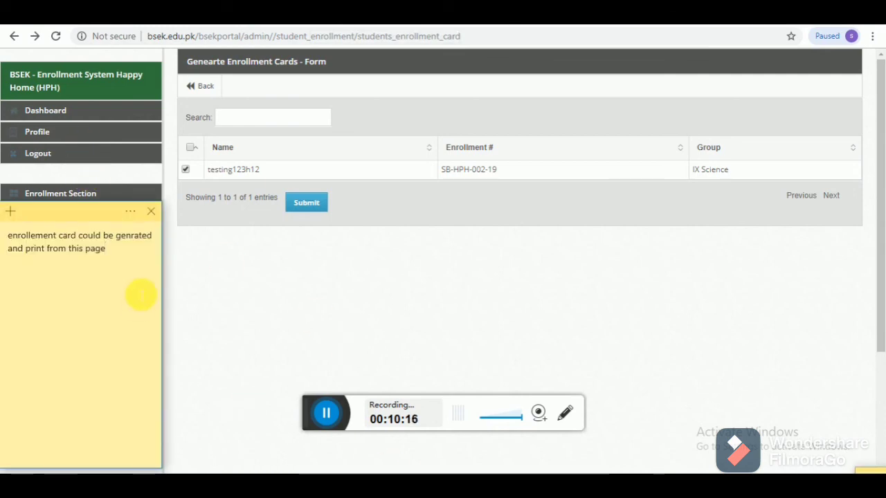